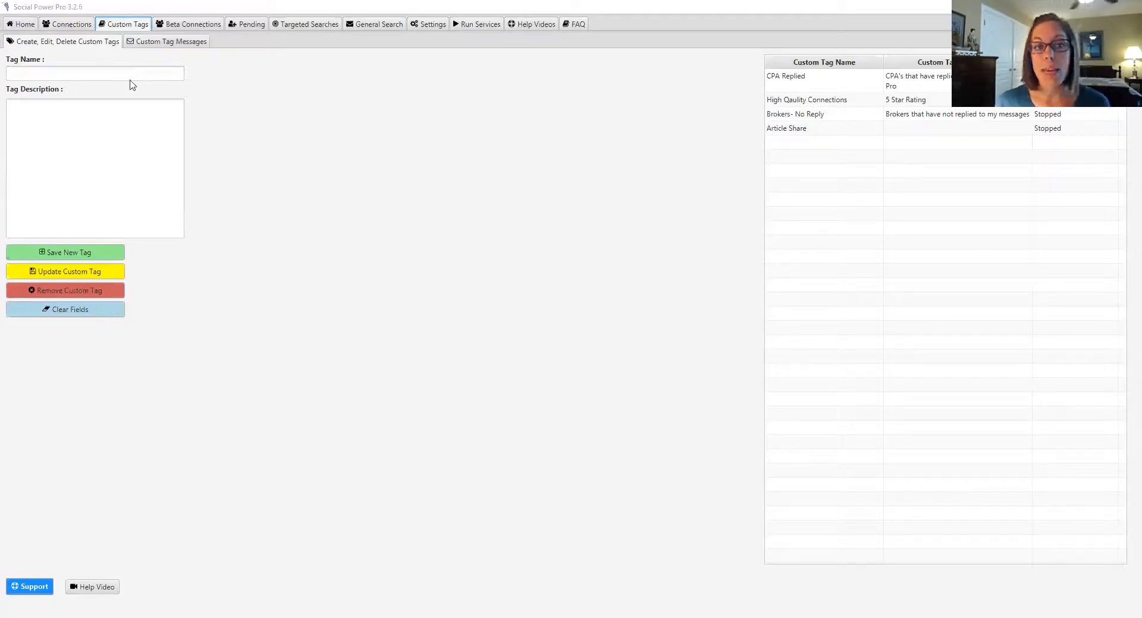
Step: Create the tag 'Writters' with description 'Writter I am connected to.' and save it
click(101, 71)
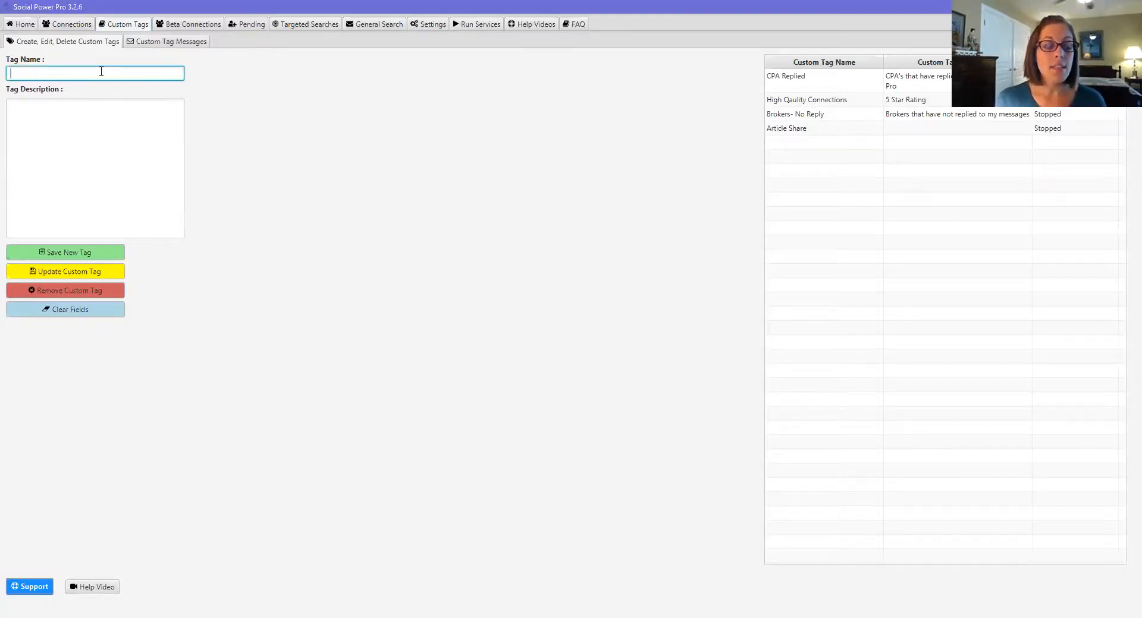
text(Writt)
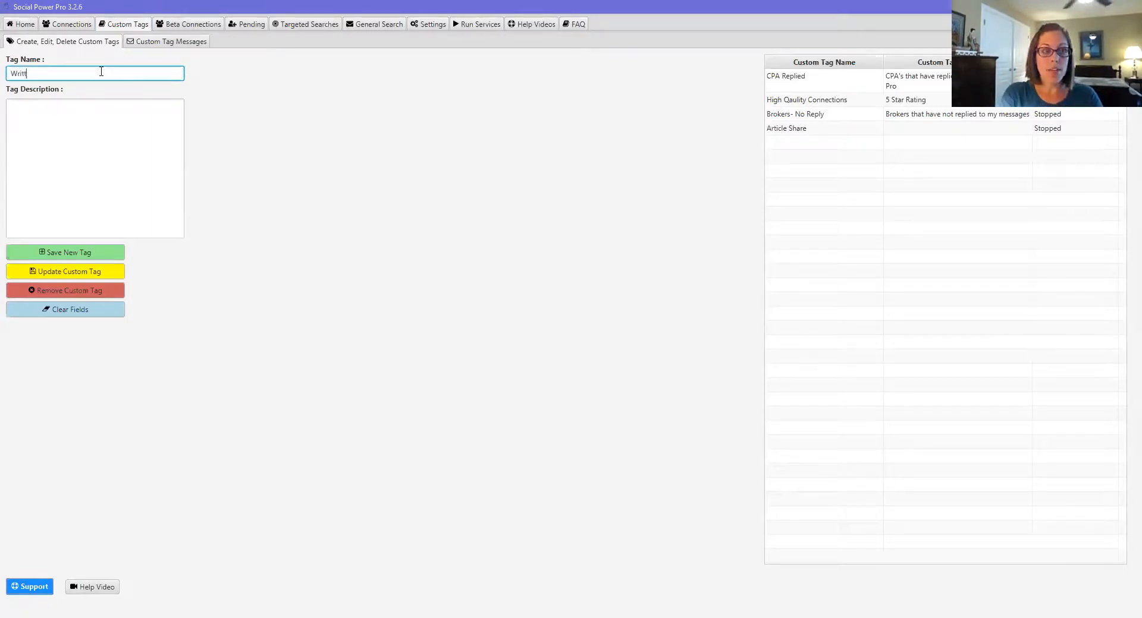
text(ers)
click(99, 145)
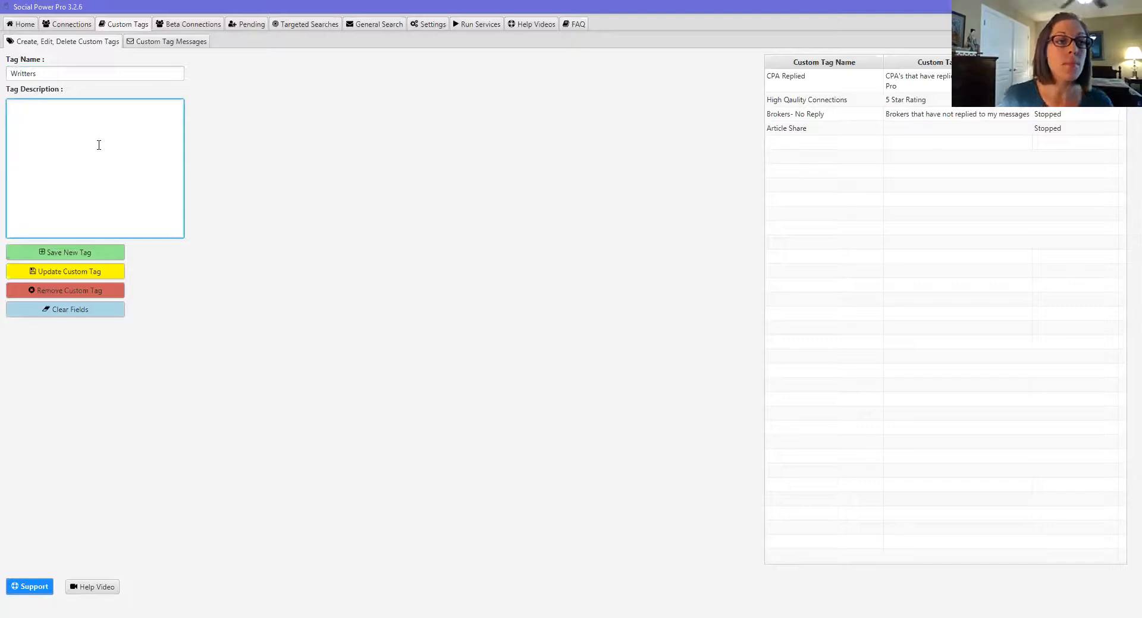
text(Wri)
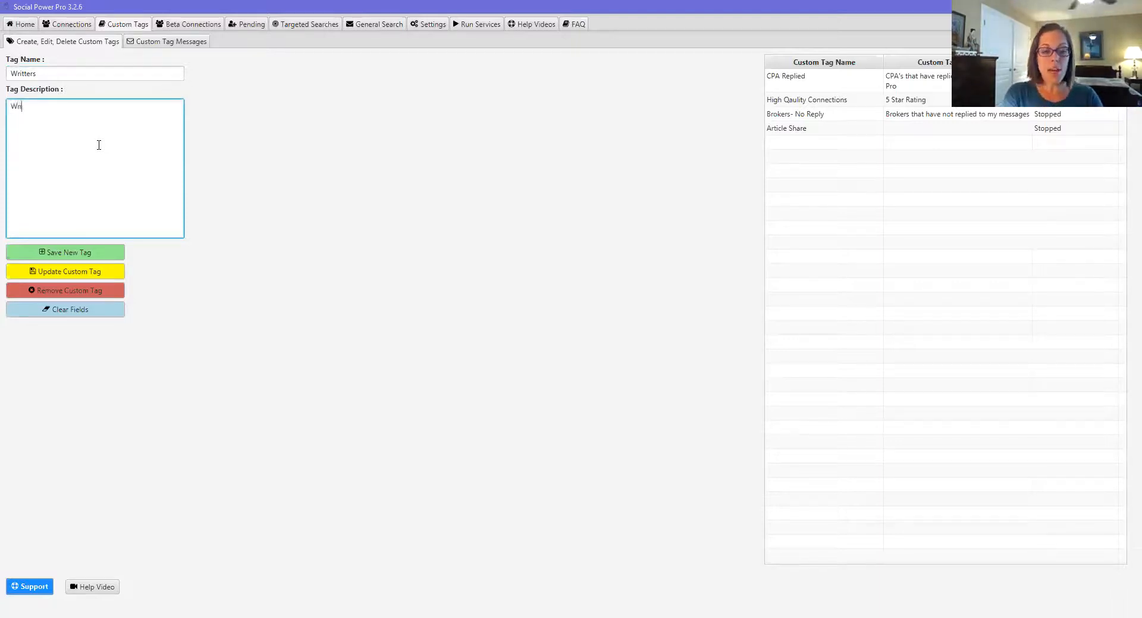
text(tter I am )
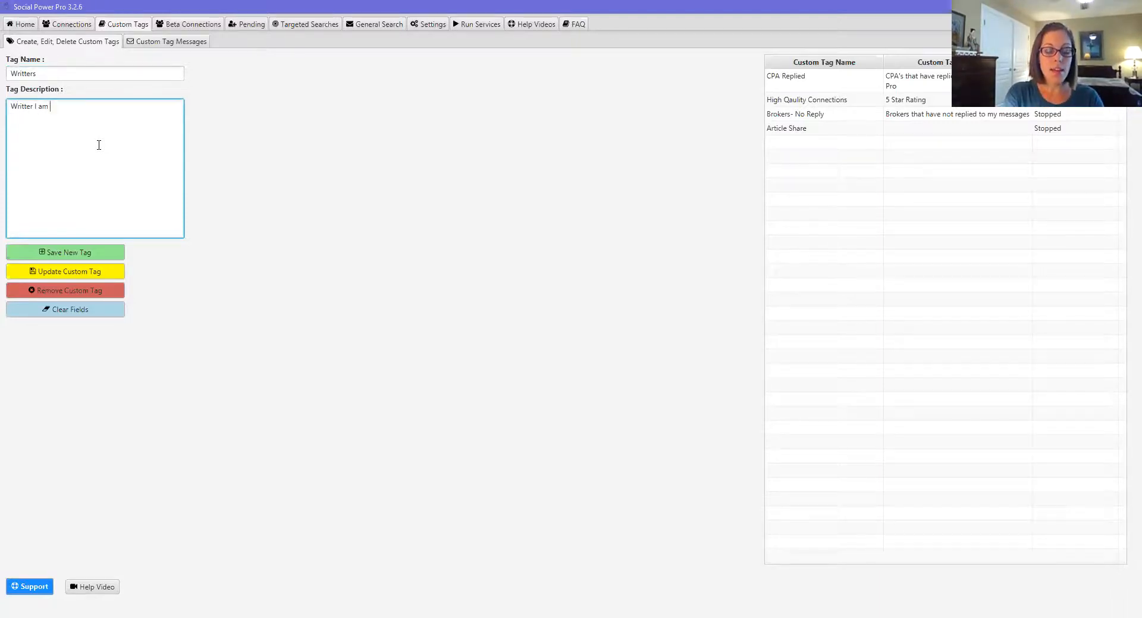
text(connected to.)
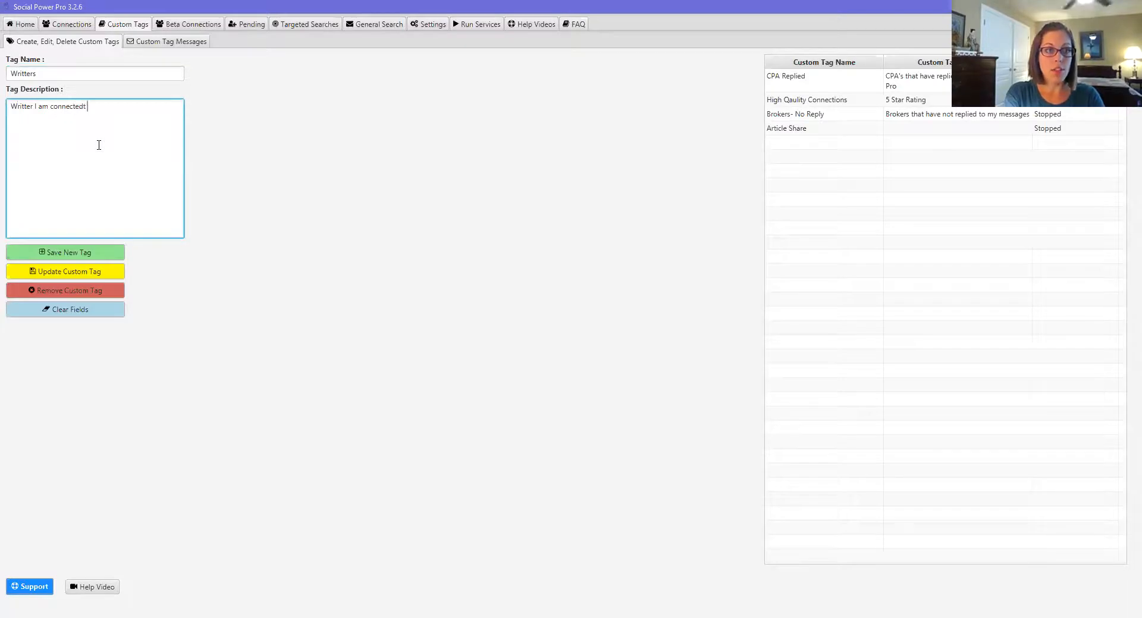
click(86, 253)
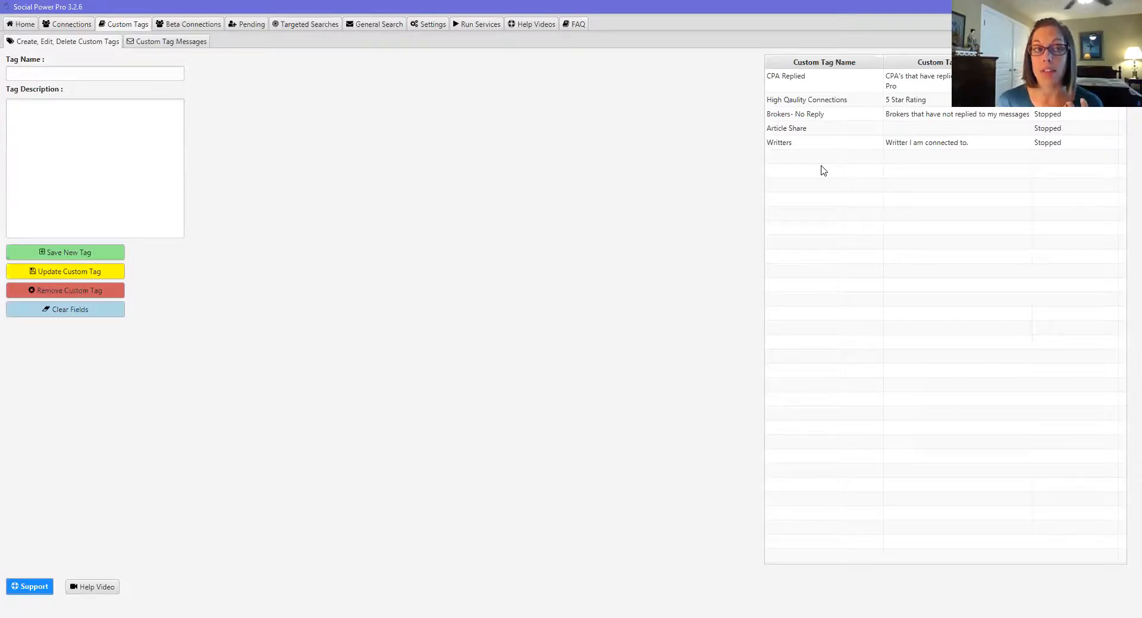
Step: Filter Beta Connections to the Writing and Editing industry, leaving 22 connections
click(187, 26)
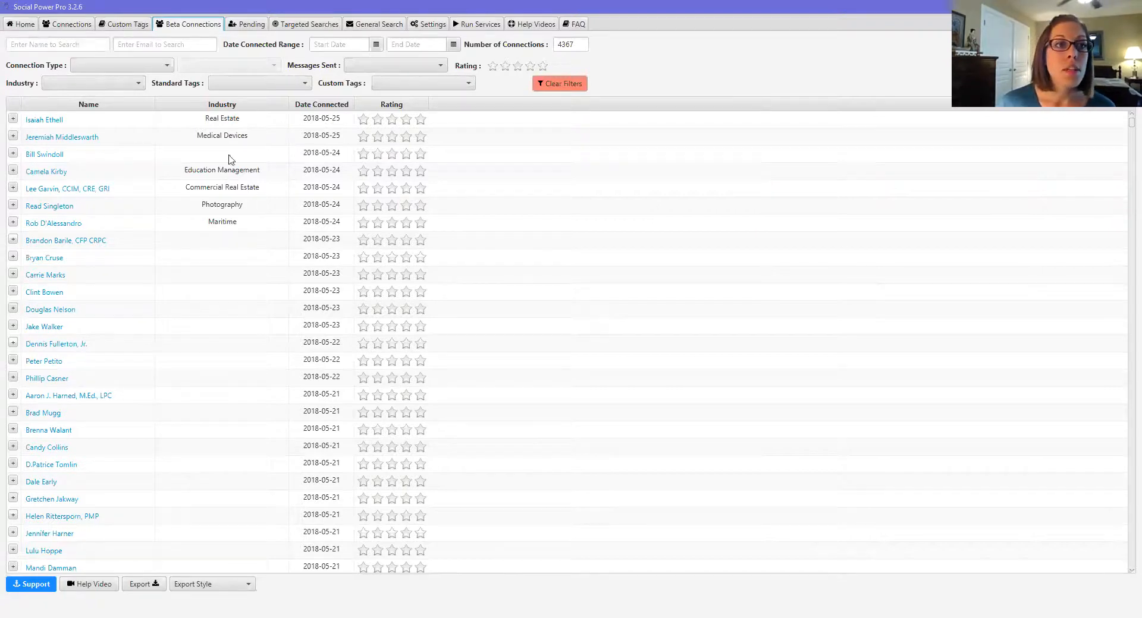
click(138, 84)
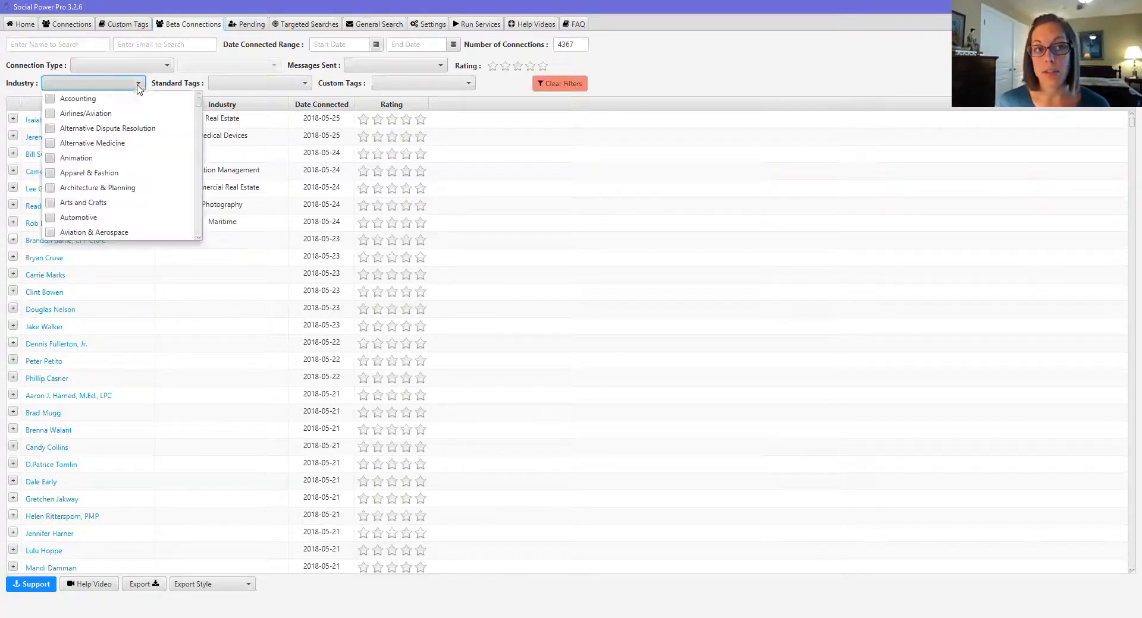
drag(198, 106, 199, 235)
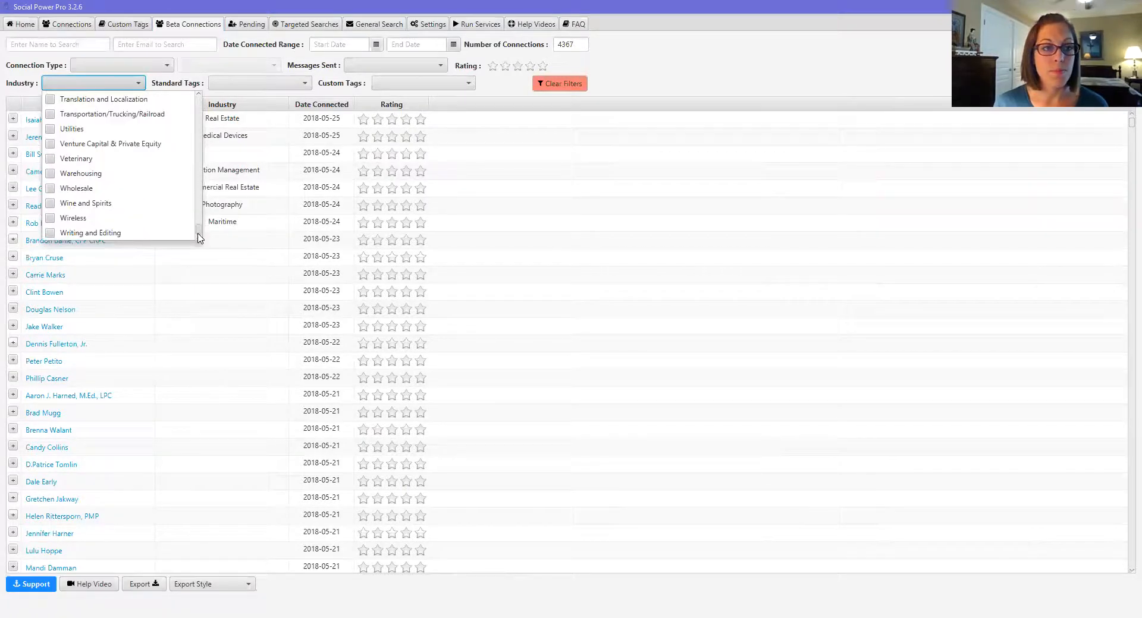
click(50, 233)
click(550, 189)
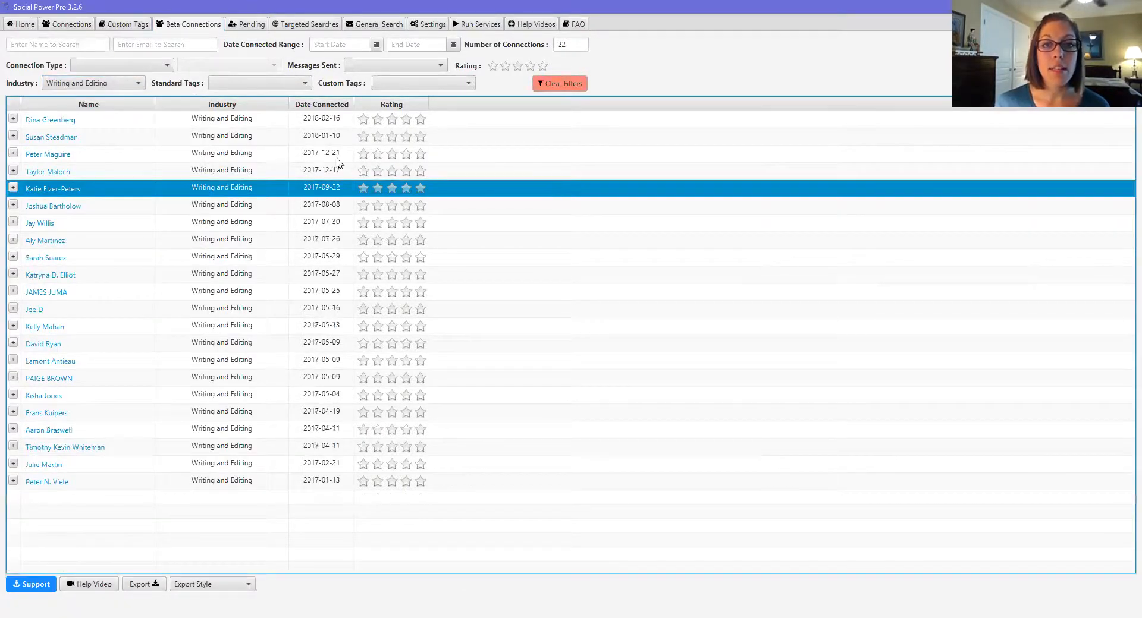
click(577, 43)
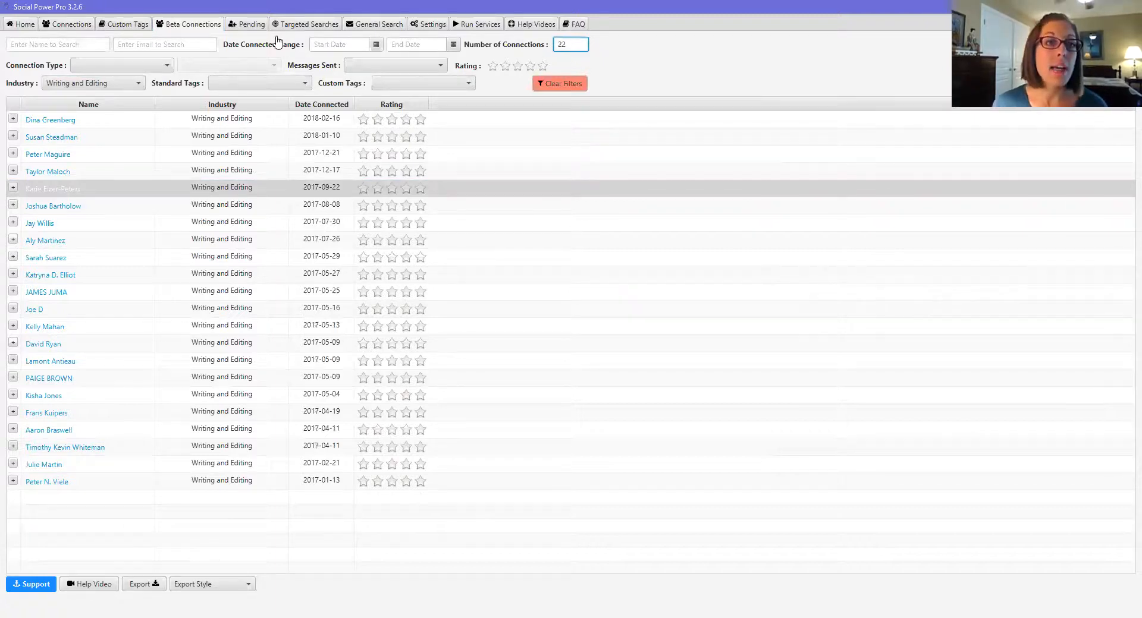
Step: Glance at the connection type, messages-sent and standard tag filter options
click(167, 67)
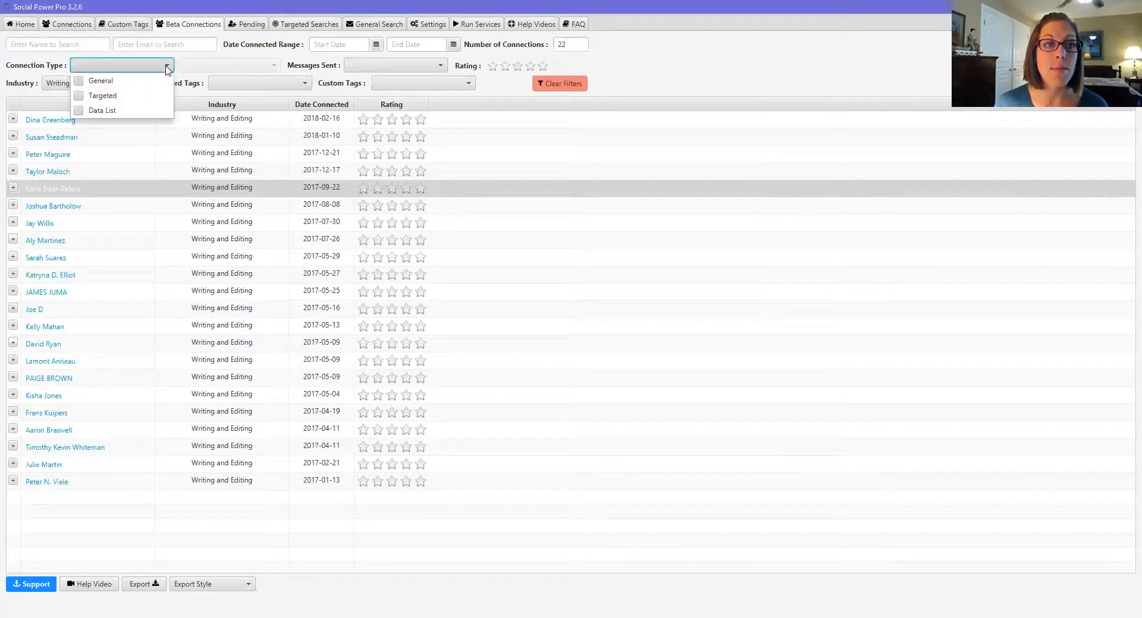
click(427, 69)
click(427, 70)
click(301, 86)
click(300, 86)
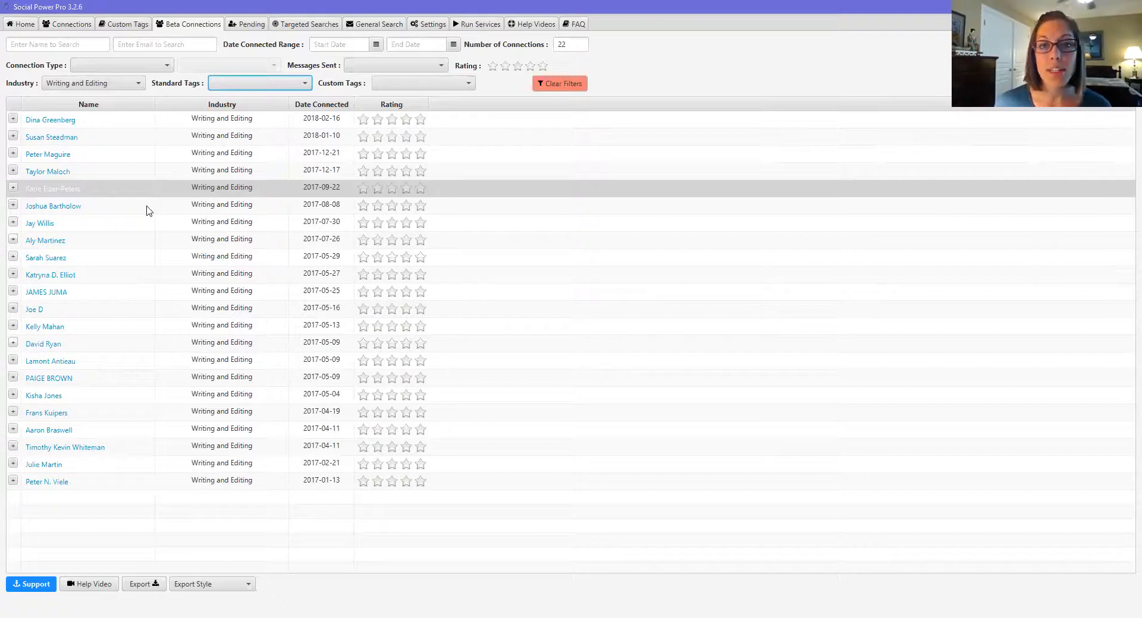
Step: Remove the Article Share tag from the first connection and tag it Writters
click(13, 121)
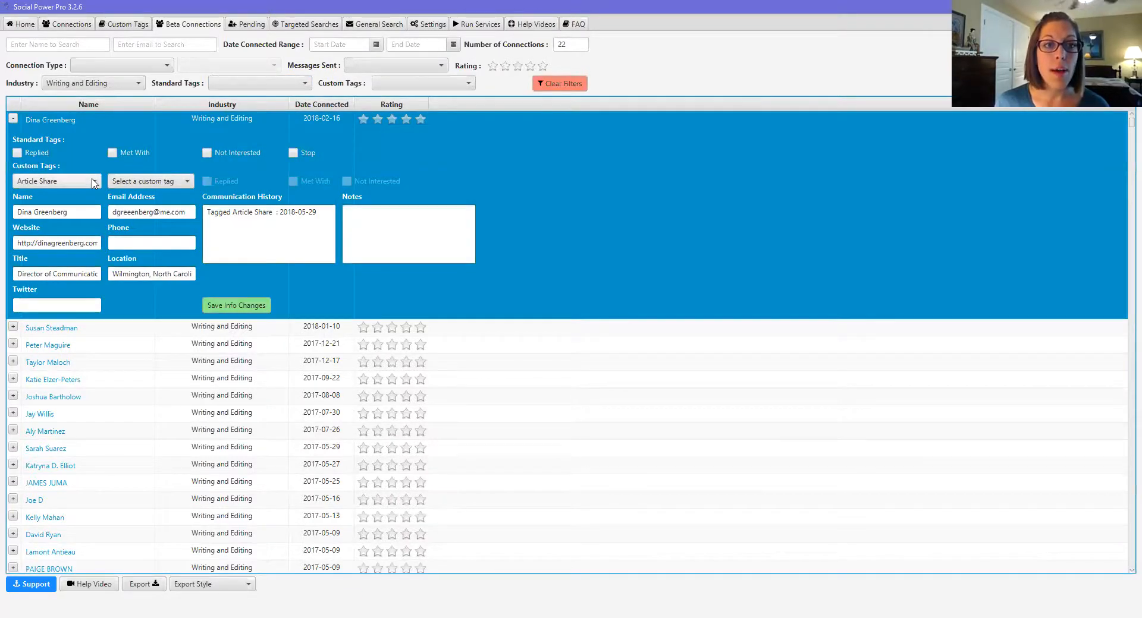
click(93, 181)
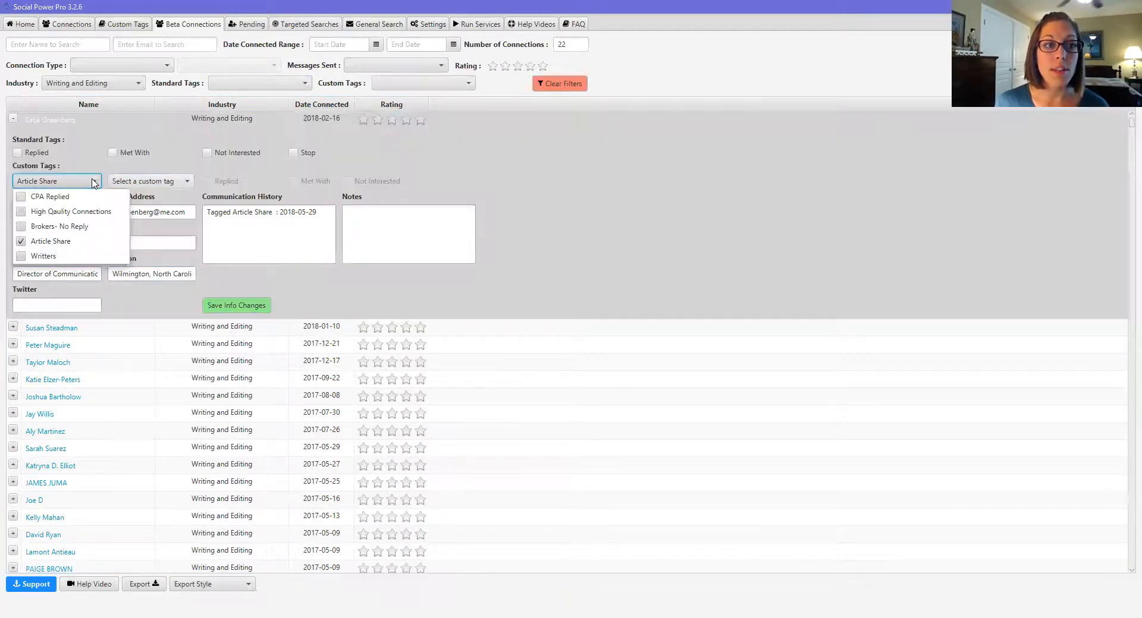
click(20, 241)
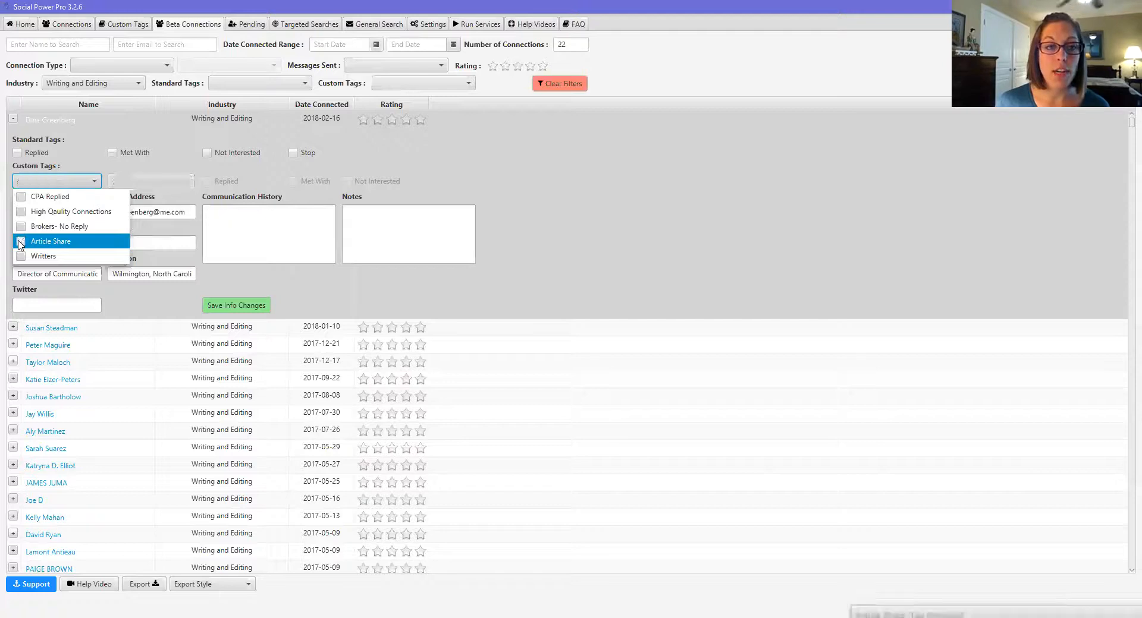
click(100, 166)
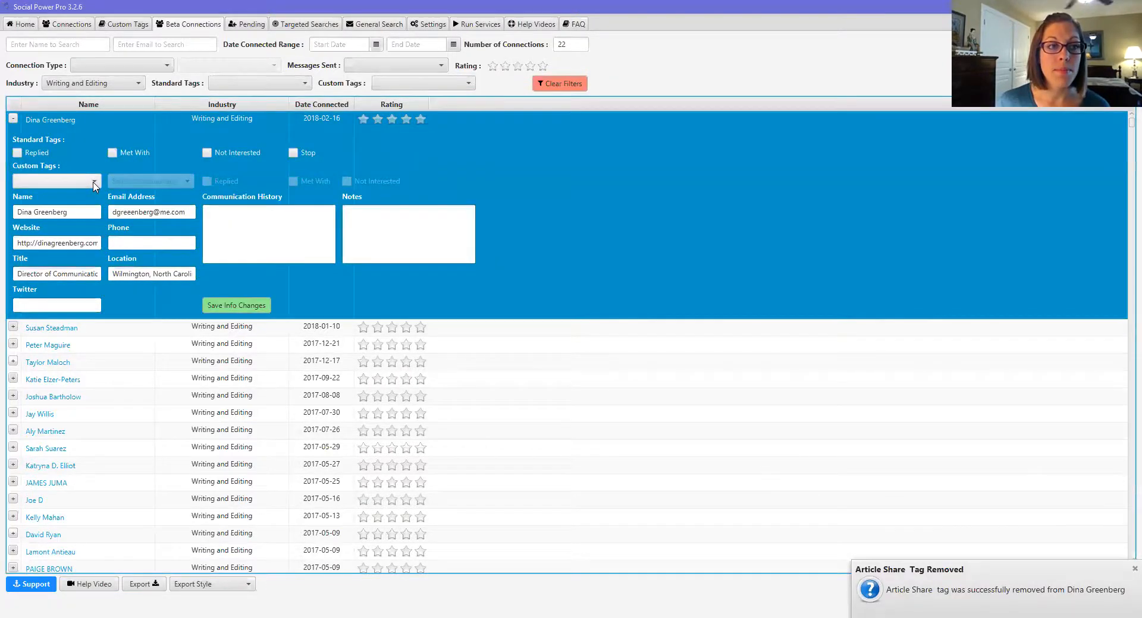
click(93, 182)
click(21, 256)
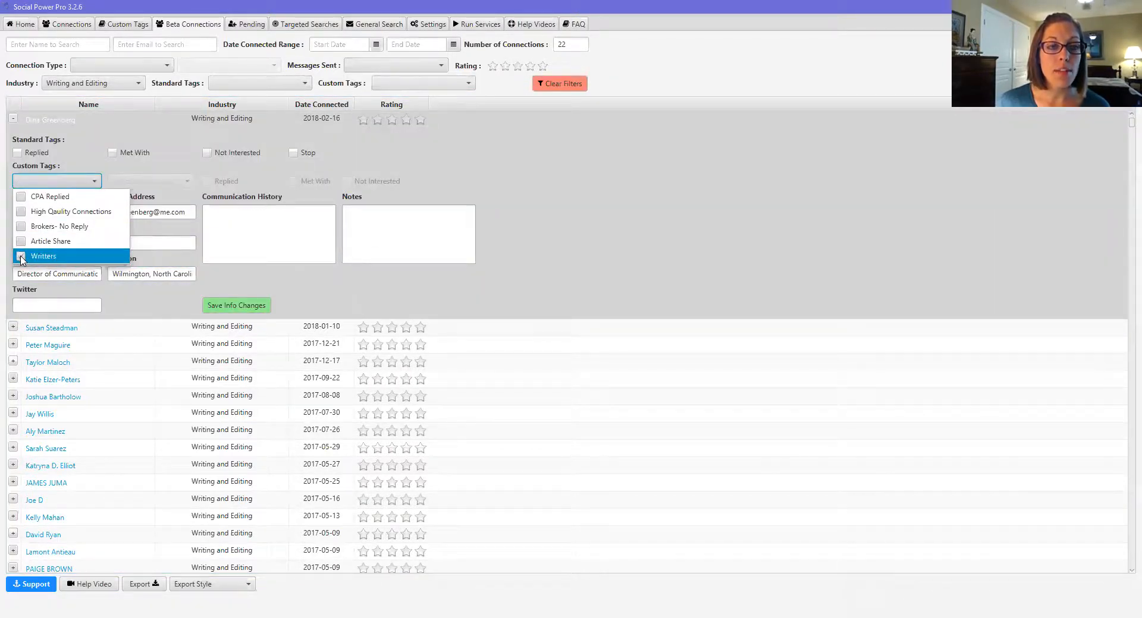
click(324, 223)
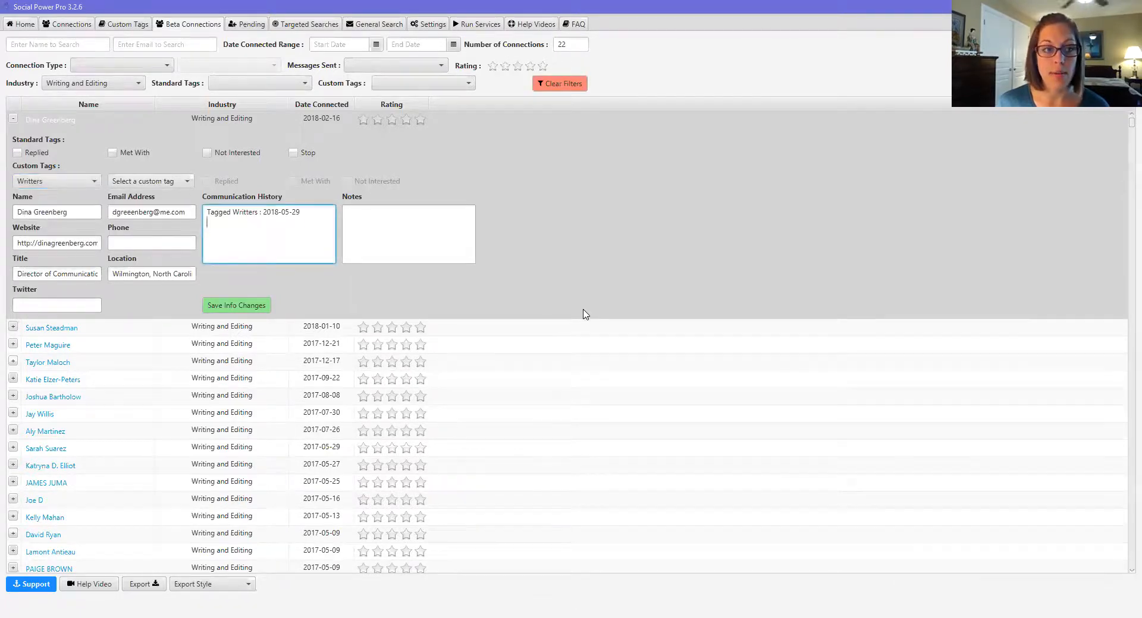
Step: Tag the second connection as Writters
scroll(583, 314, down, 2)
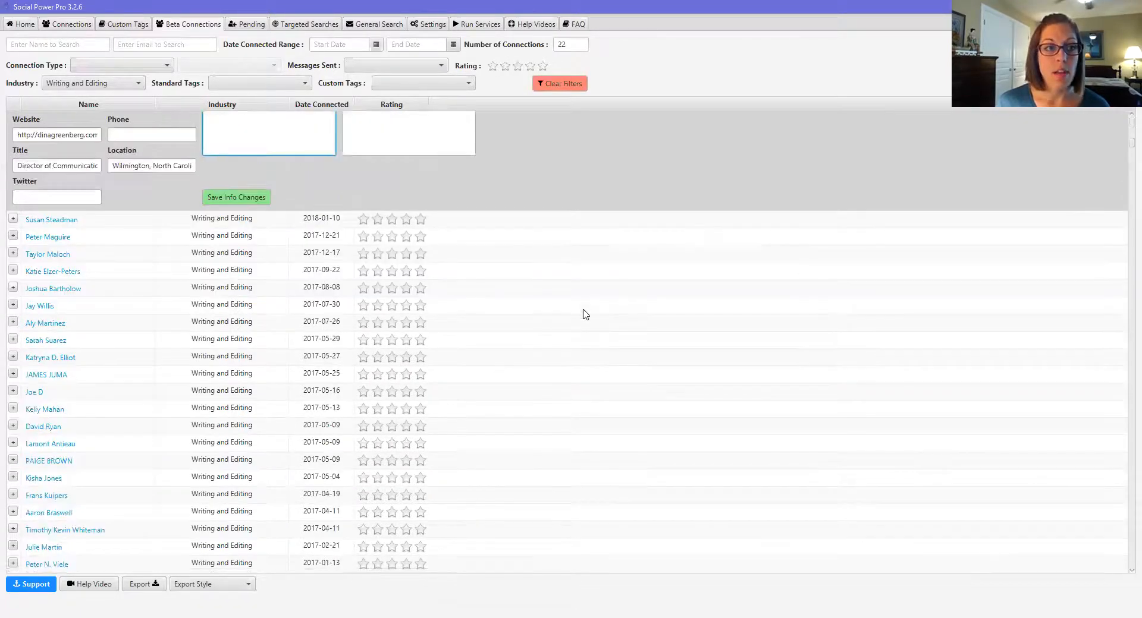
click(13, 218)
scroll(126, 187, up, 5)
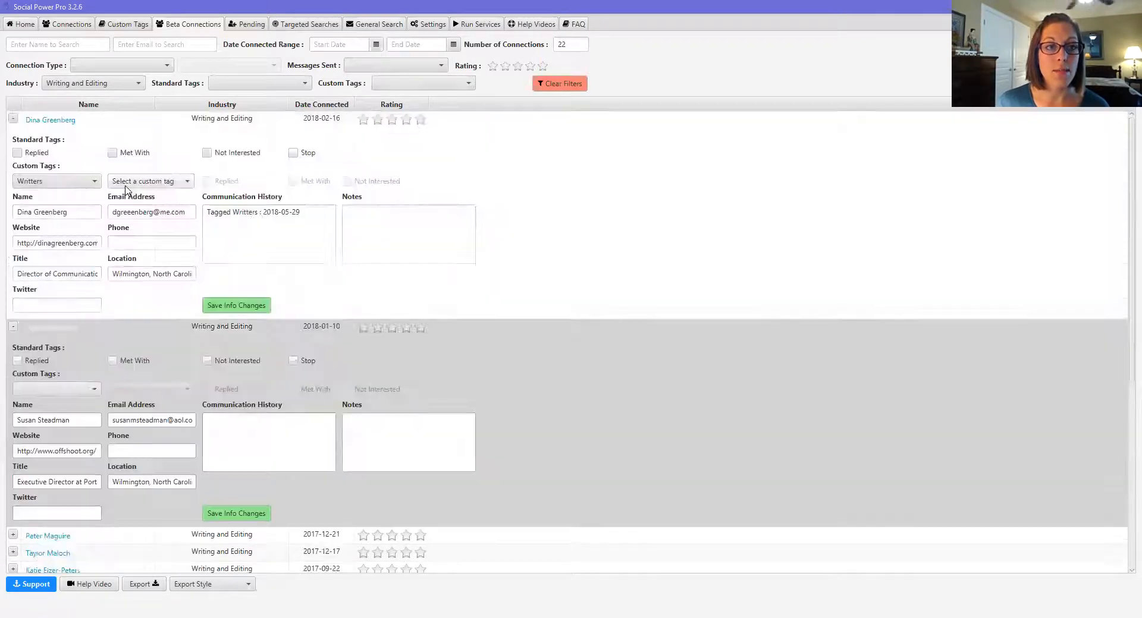
click(93, 391)
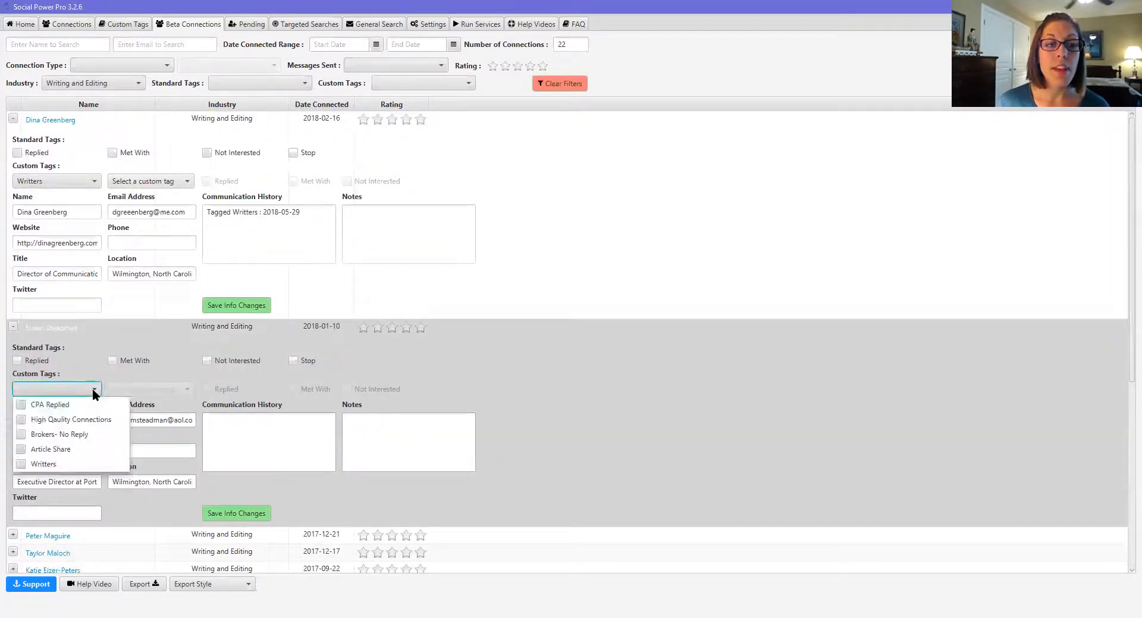
click(21, 465)
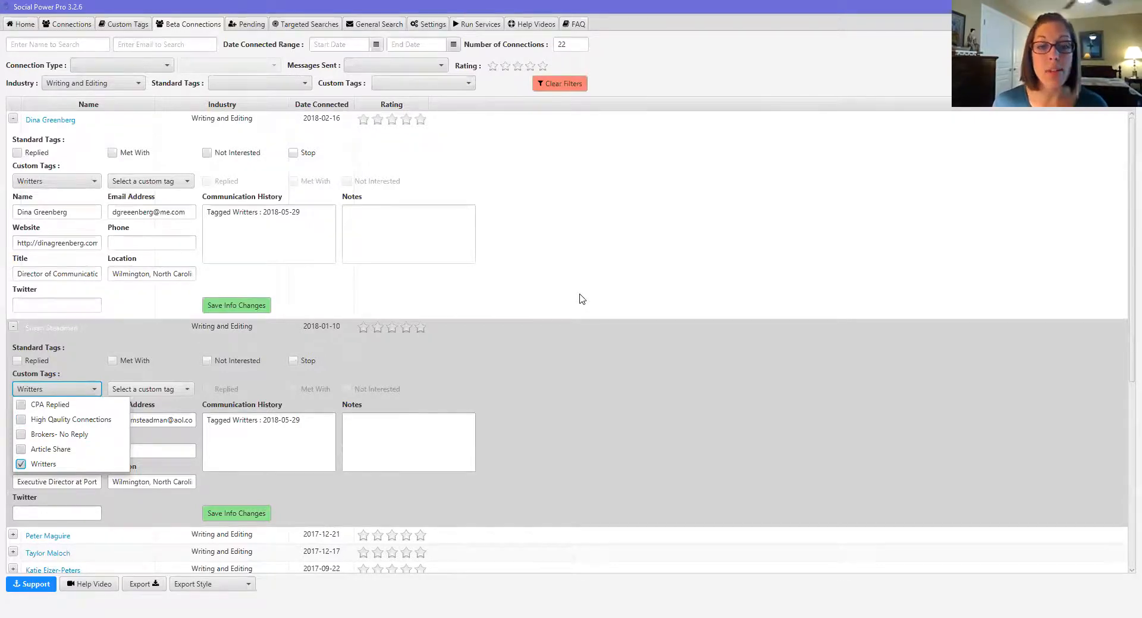
Step: Toggle the Writers tag on the second connection and collapse the expanded rows
scroll(581, 299, down, 5)
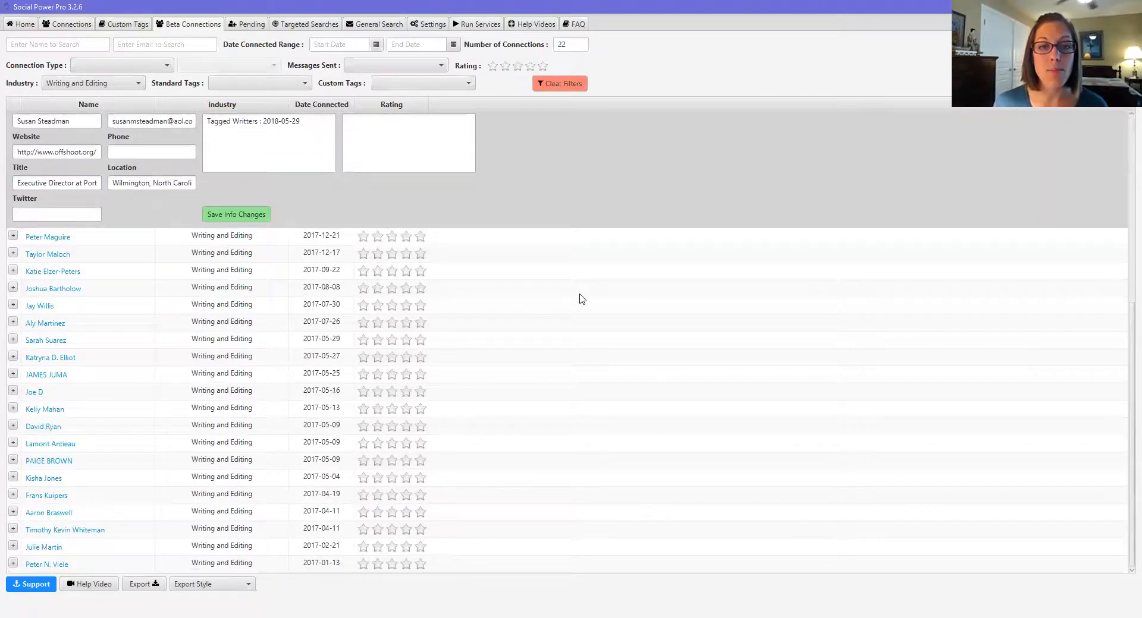
click(13, 237)
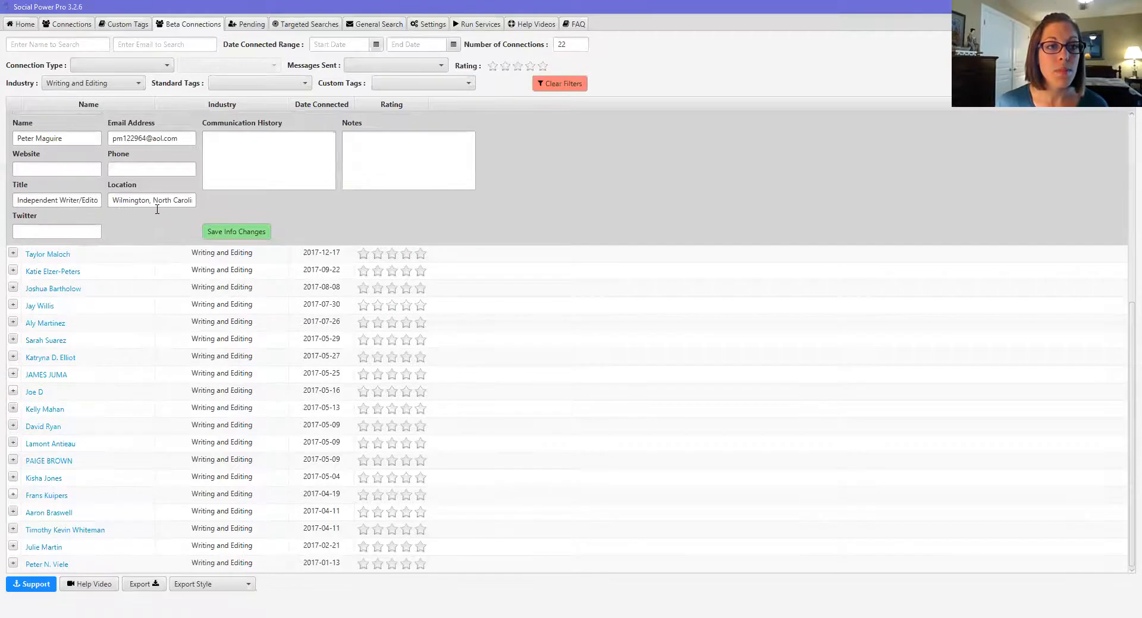
scroll(157, 209, up, 7)
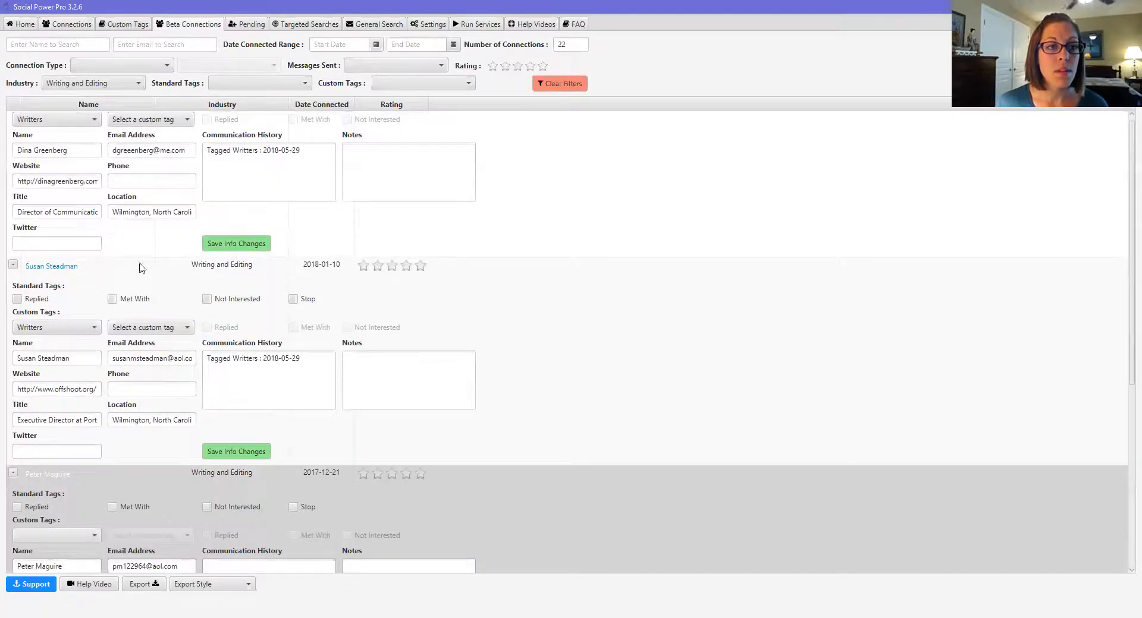
click(93, 330)
click(30, 407)
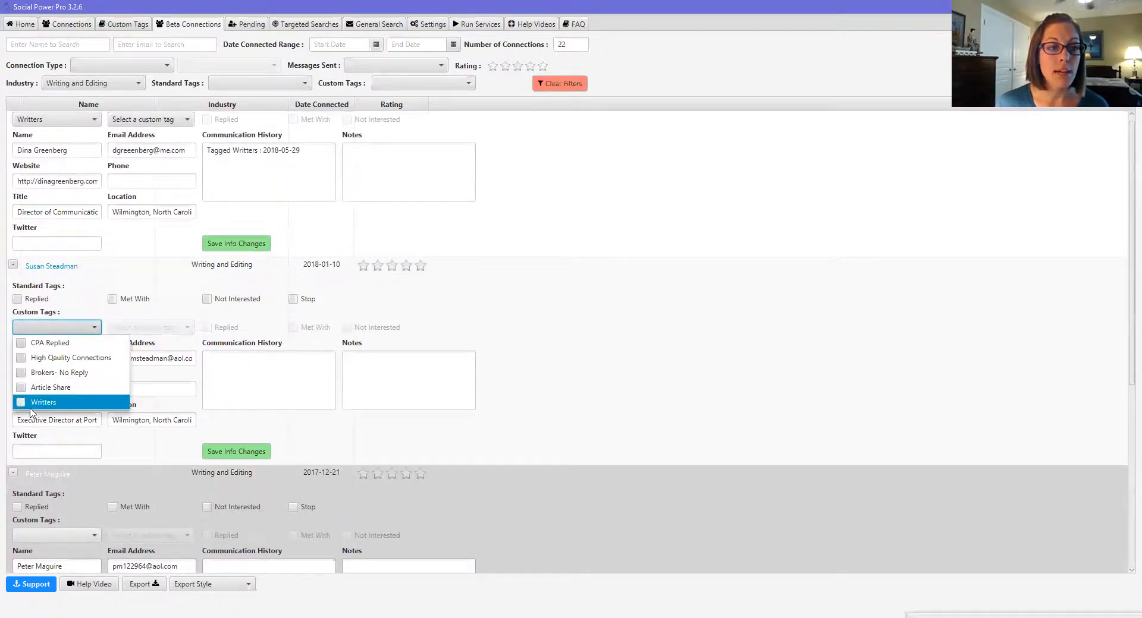
click(12, 266)
click(12, 265)
scroll(34, 210, up, 1)
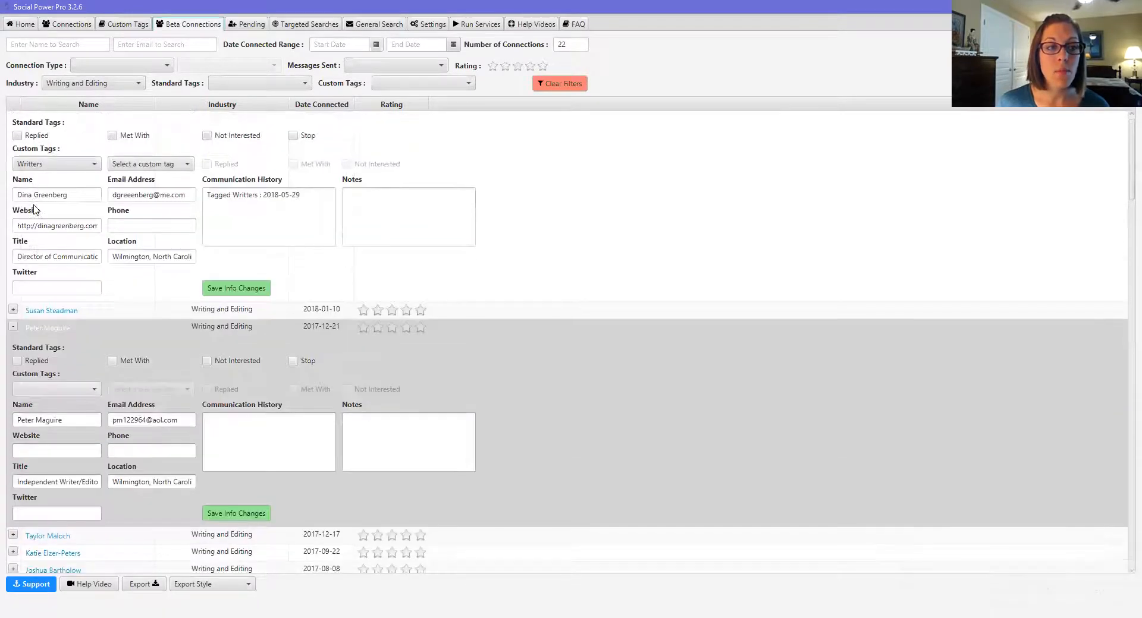
scroll(33, 210, up, 1)
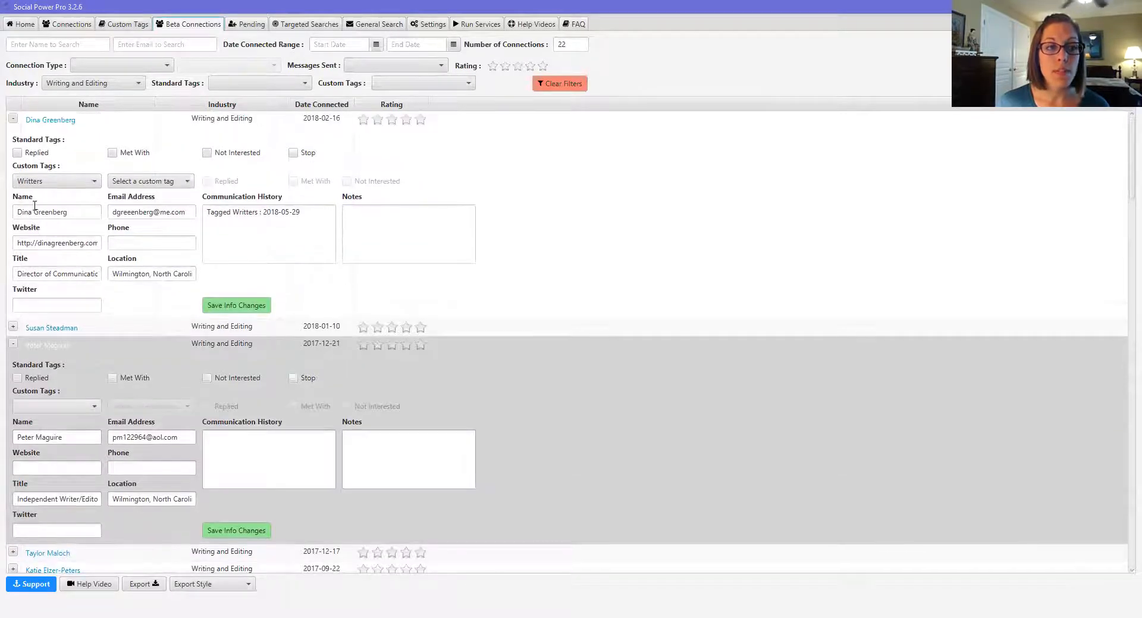
click(13, 120)
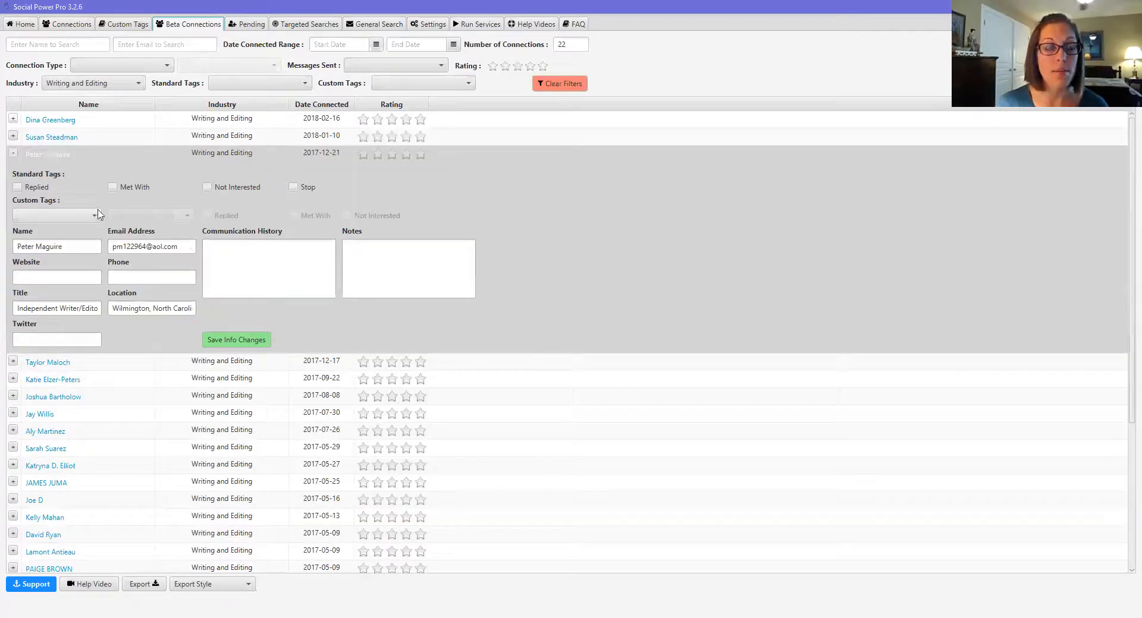
Step: Tag the third and fourth connections as Writers, collapsing each row afterward
click(97, 218)
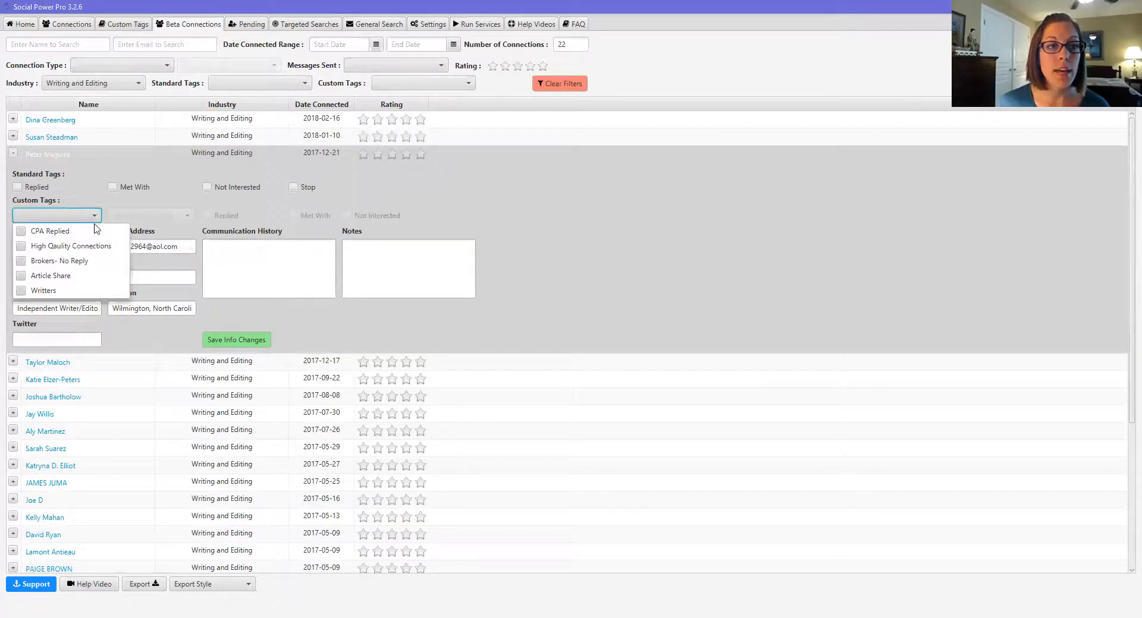
click(28, 293)
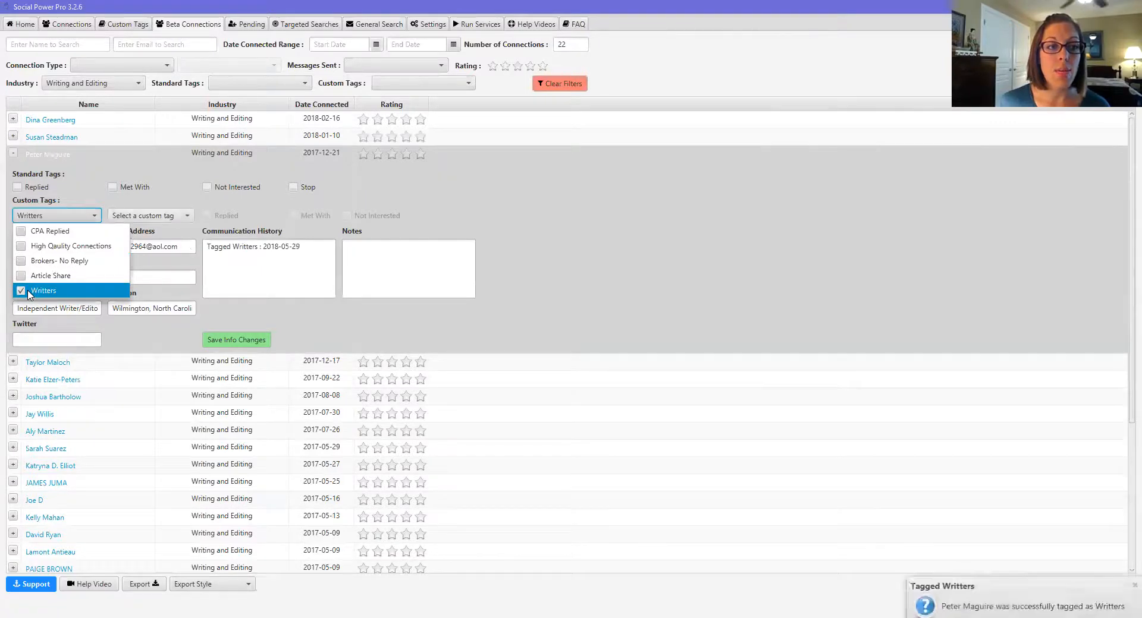
click(12, 154)
click(13, 154)
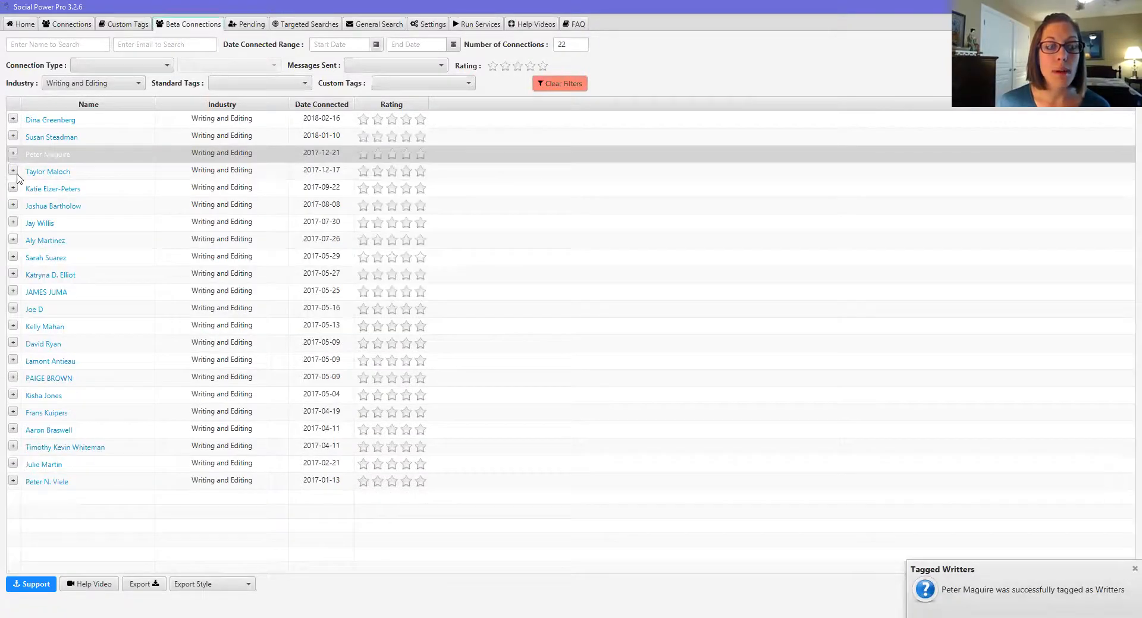
click(12, 171)
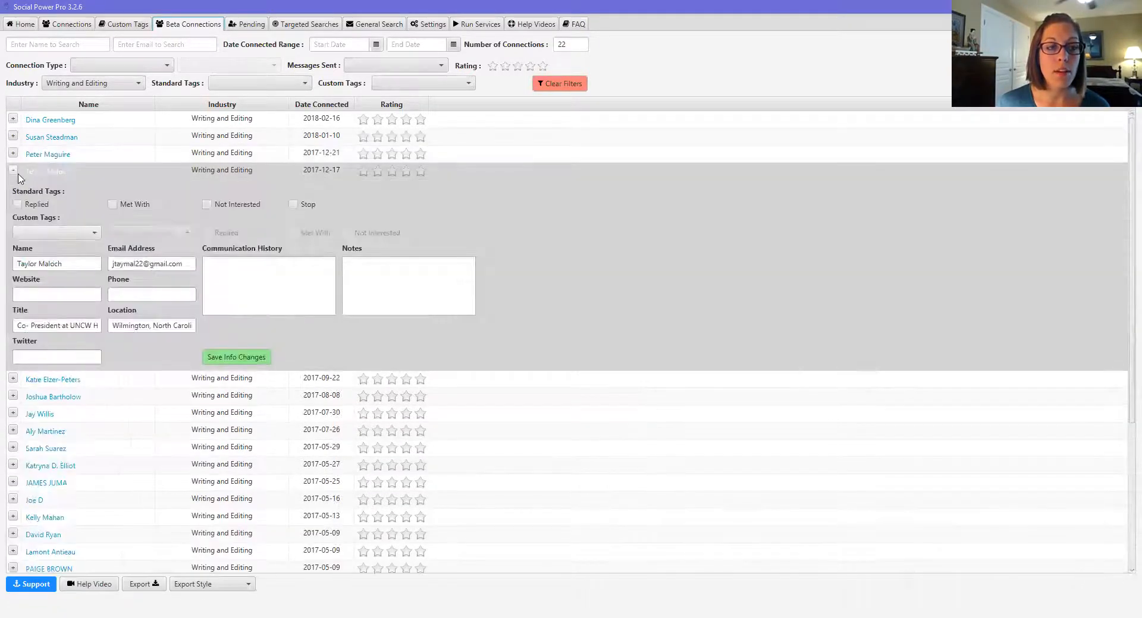
click(95, 233)
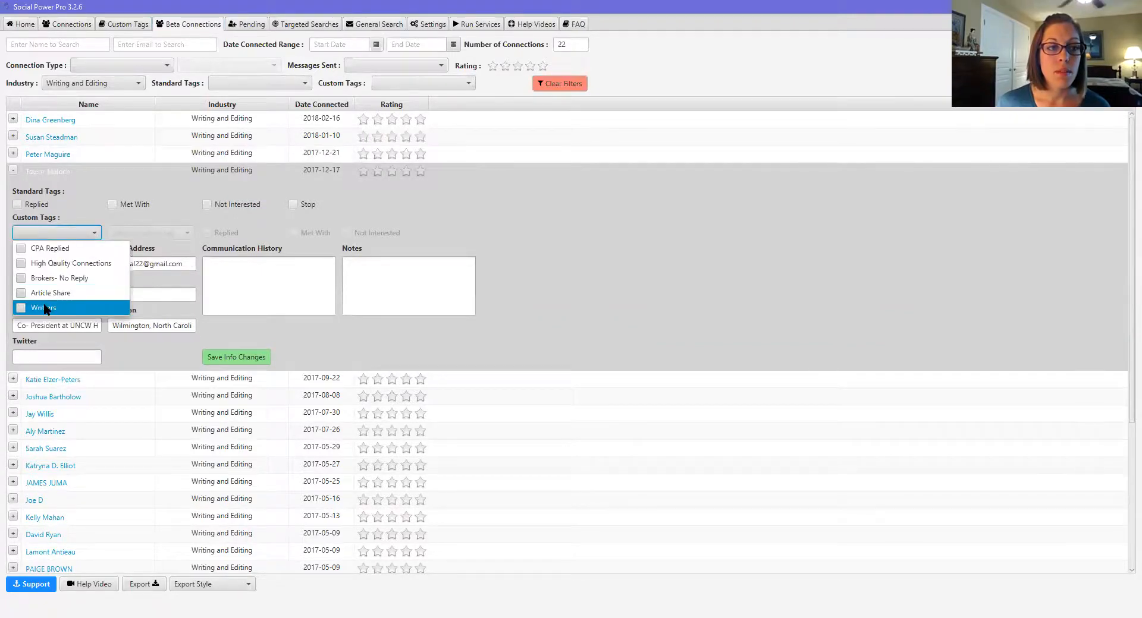
click(21, 308)
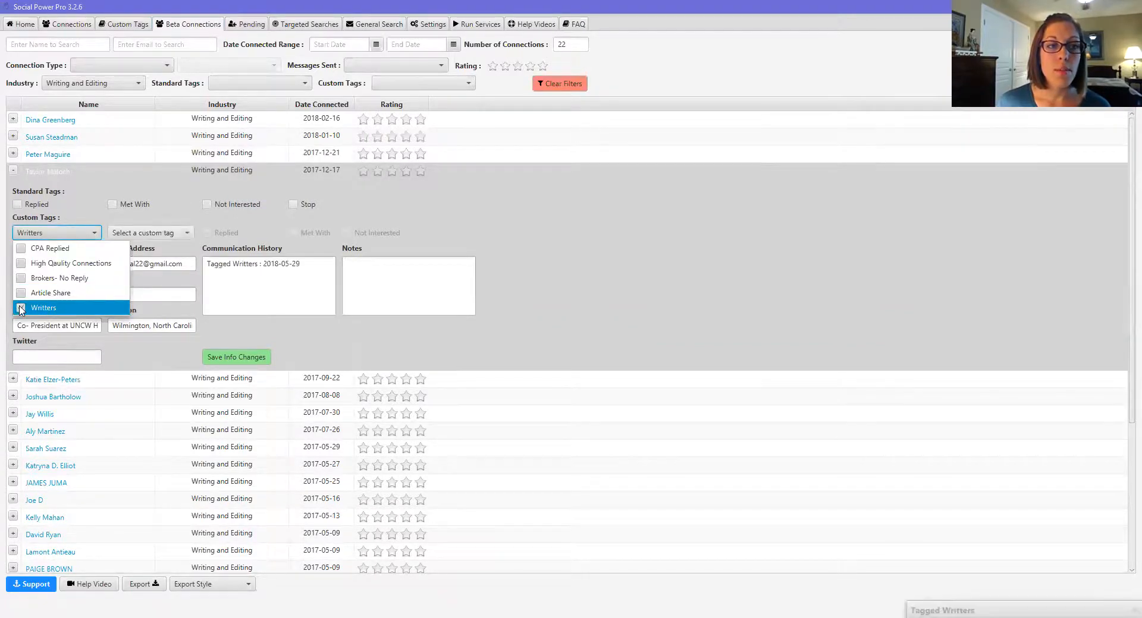
click(13, 170)
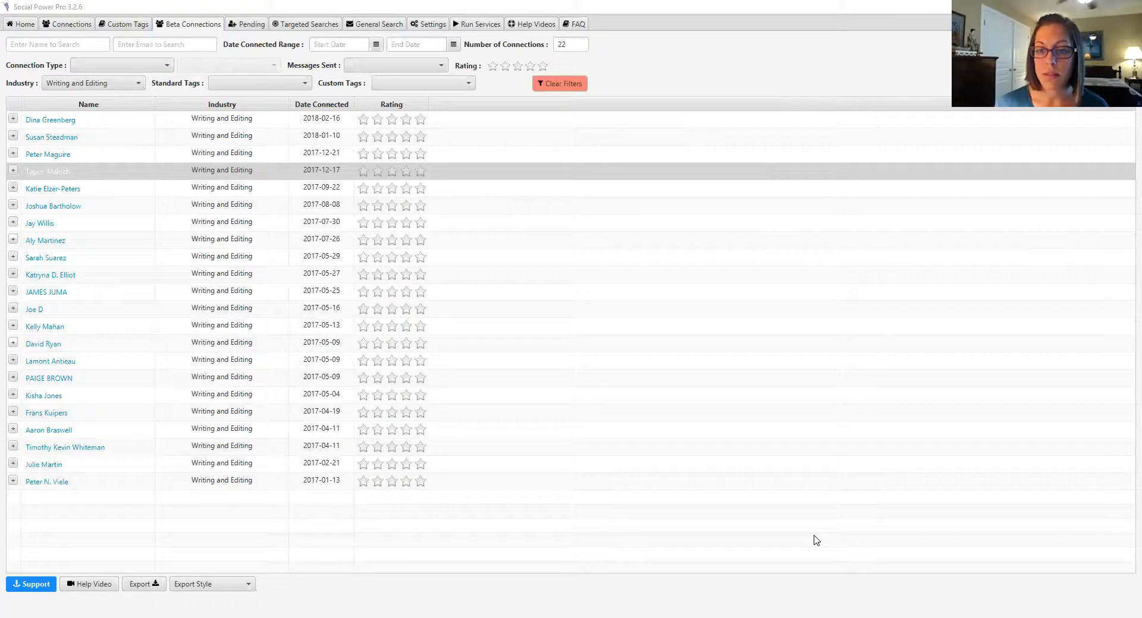
Step: Return via Custom Tags to Beta Connections (88 connections) and expand then collapse the first row
click(123, 24)
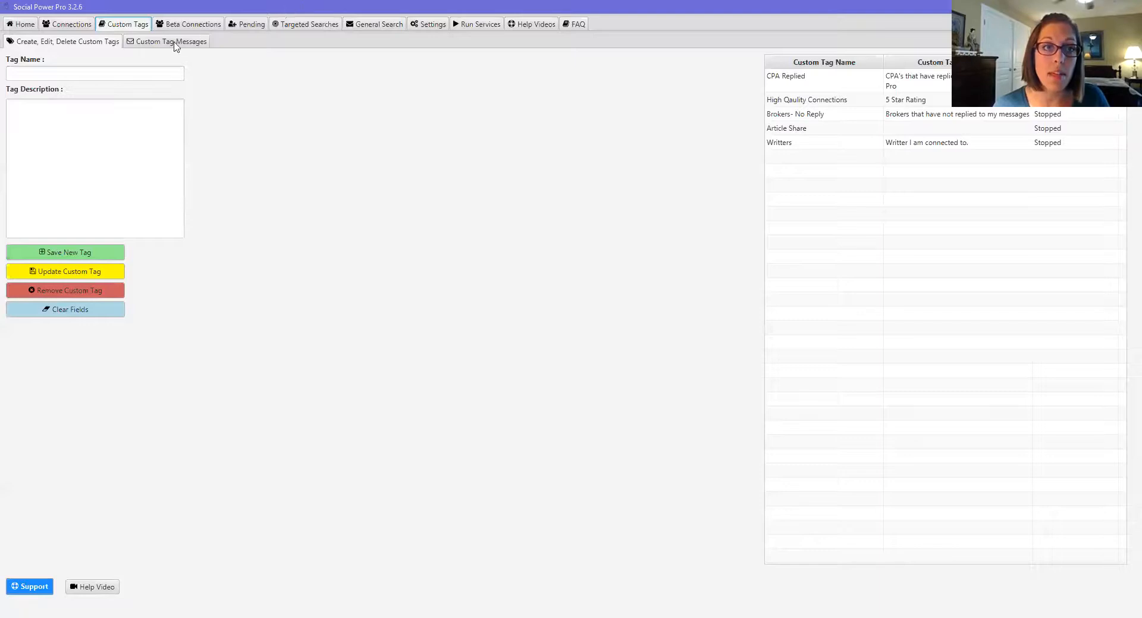
click(201, 25)
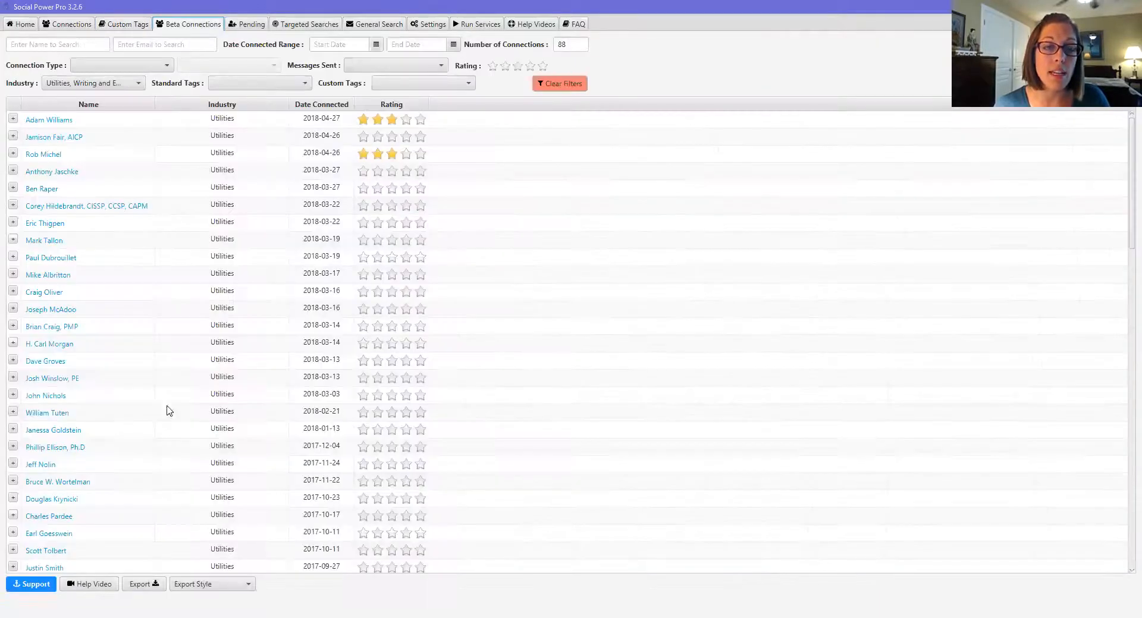
click(13, 120)
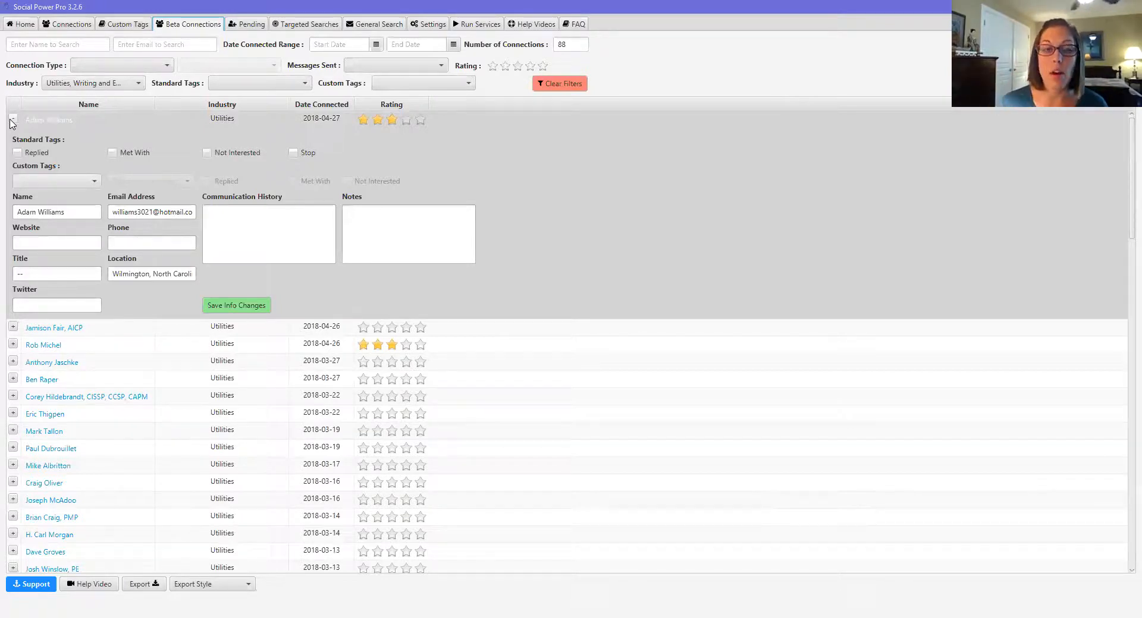
click(13, 121)
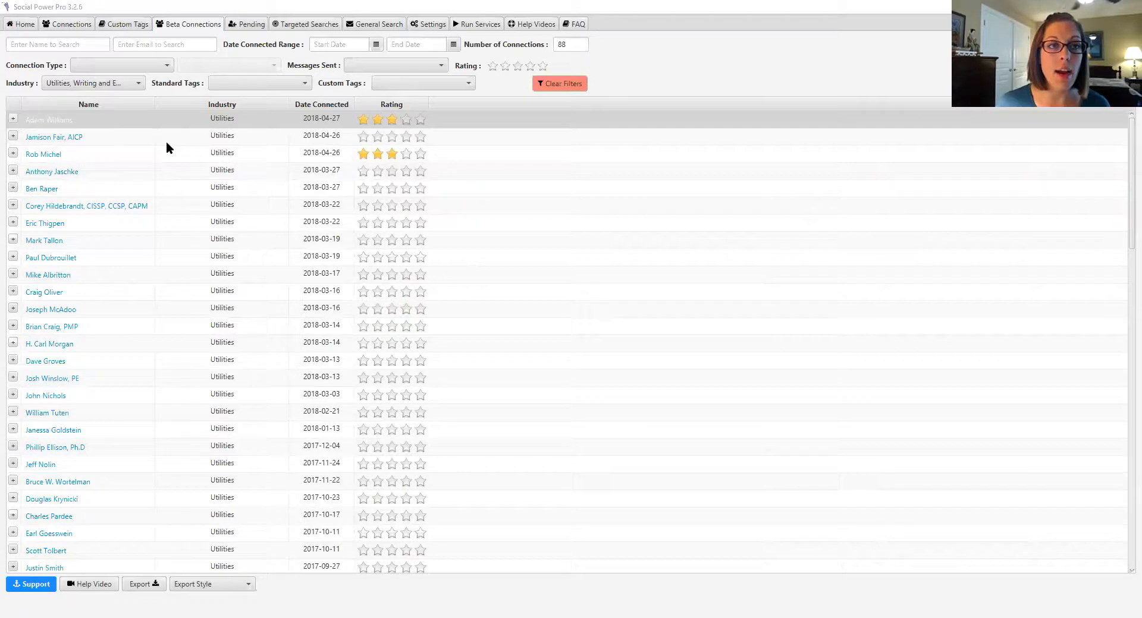
Step: Go to Custom Tags and open its Custom Tag Messages sub-tab
click(126, 23)
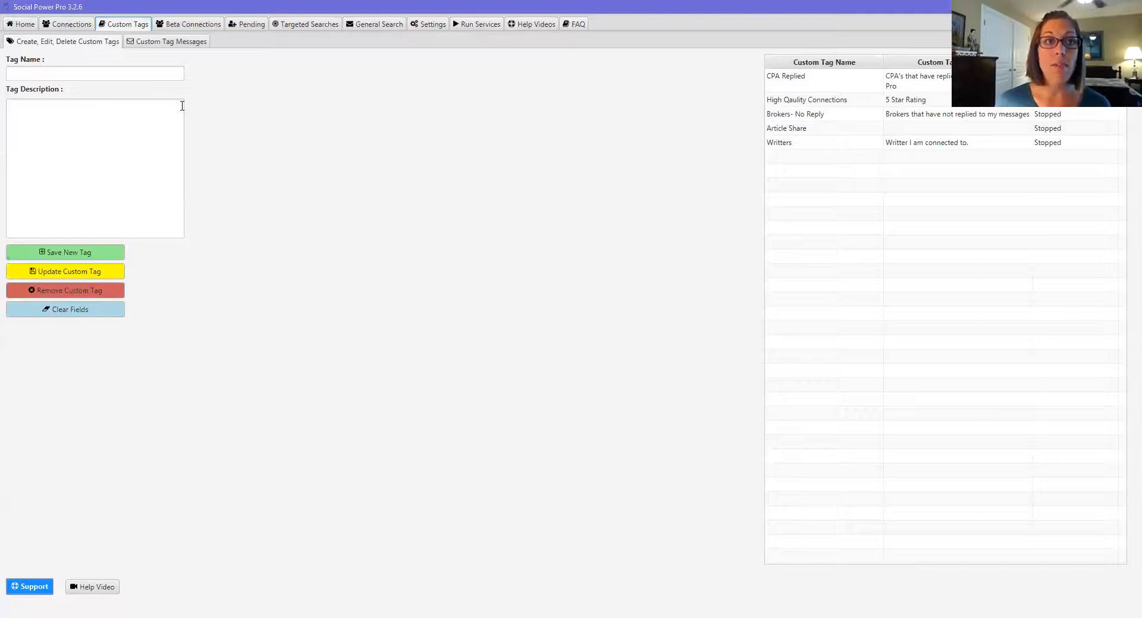
click(180, 24)
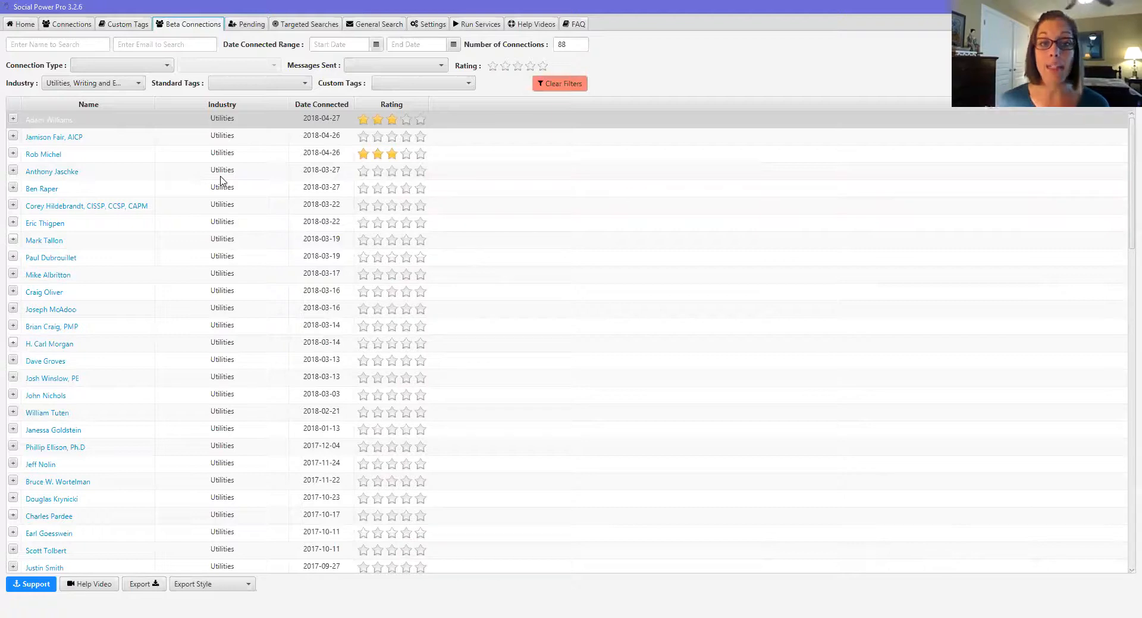
click(119, 23)
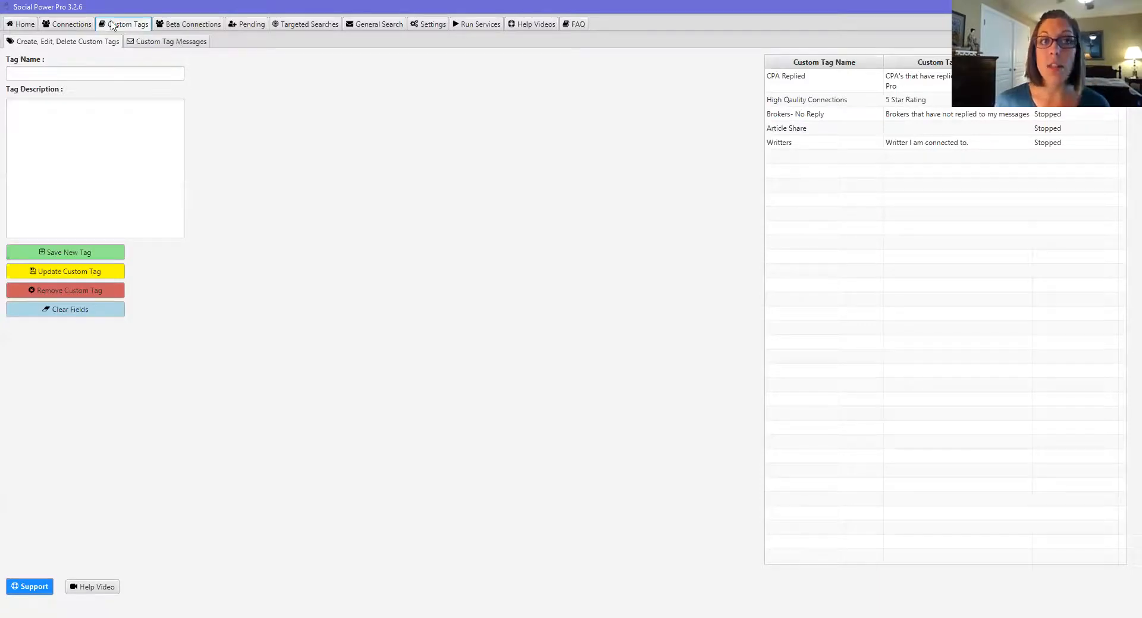
click(163, 42)
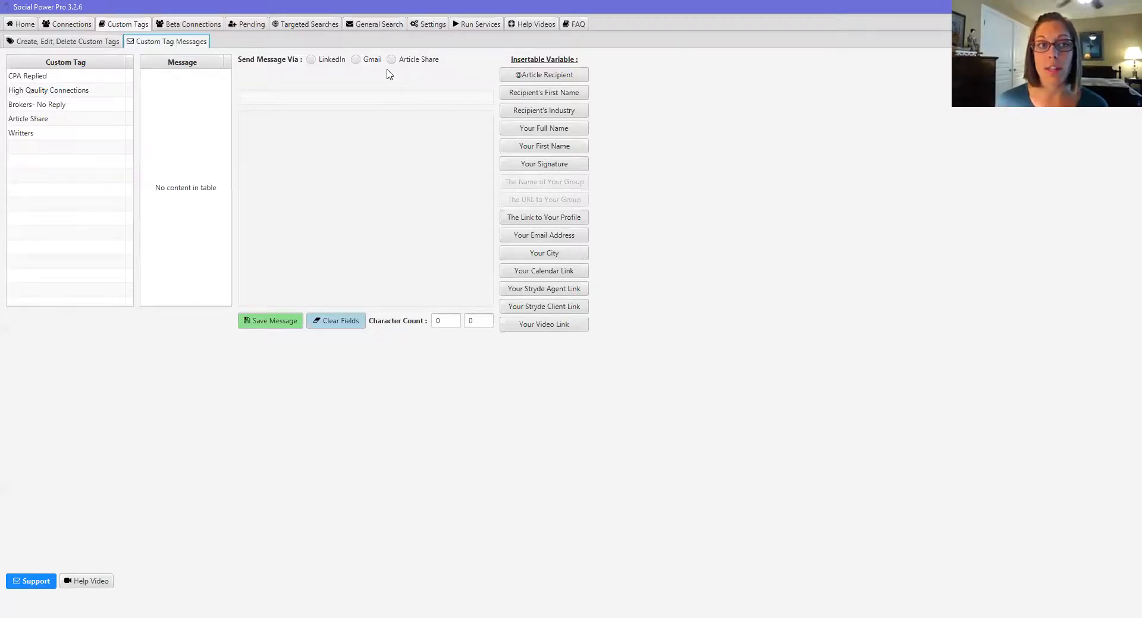
Step: Select the Writers tag to load its fifteen follow-up message slots
click(36, 133)
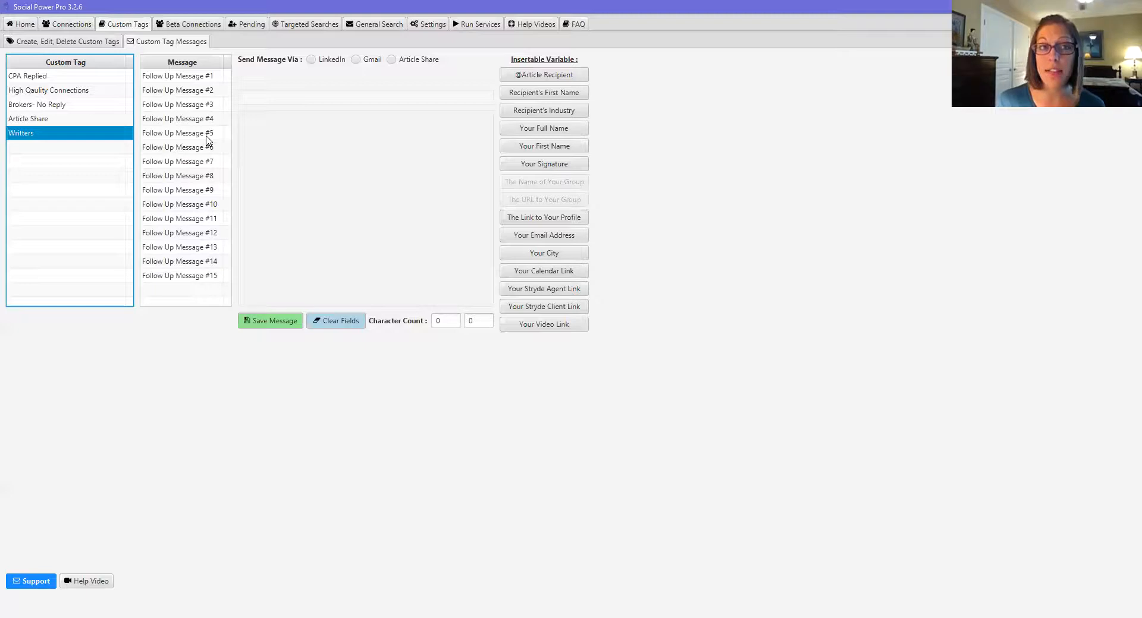
Step: Open Writters' Follow Up Message #1 and try the Gmail and Article Share options
click(210, 76)
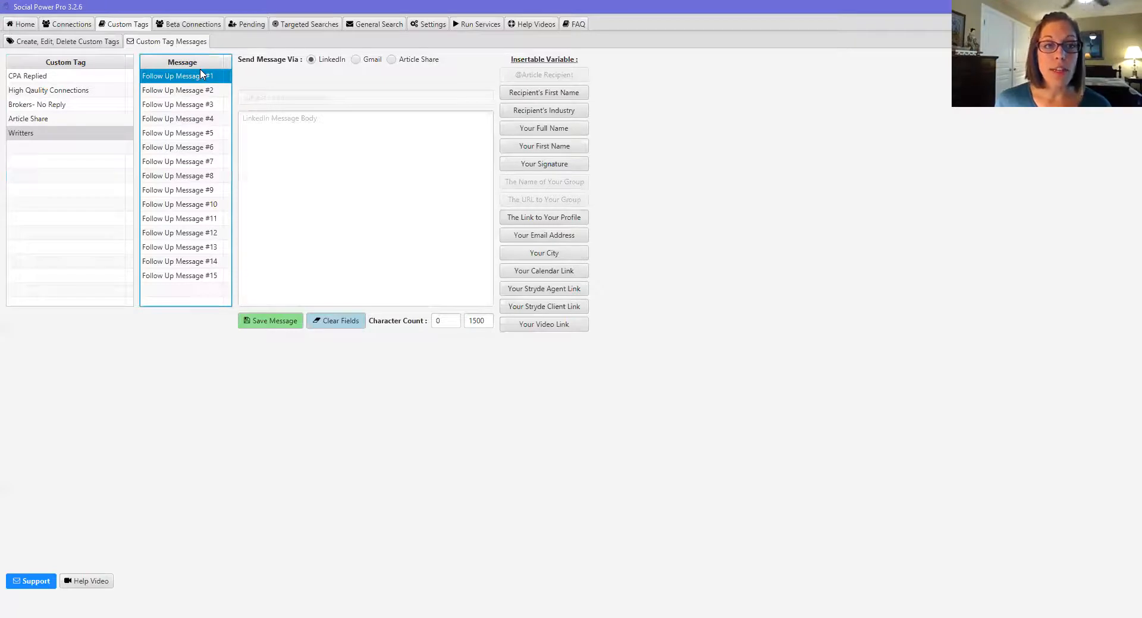
click(103, 141)
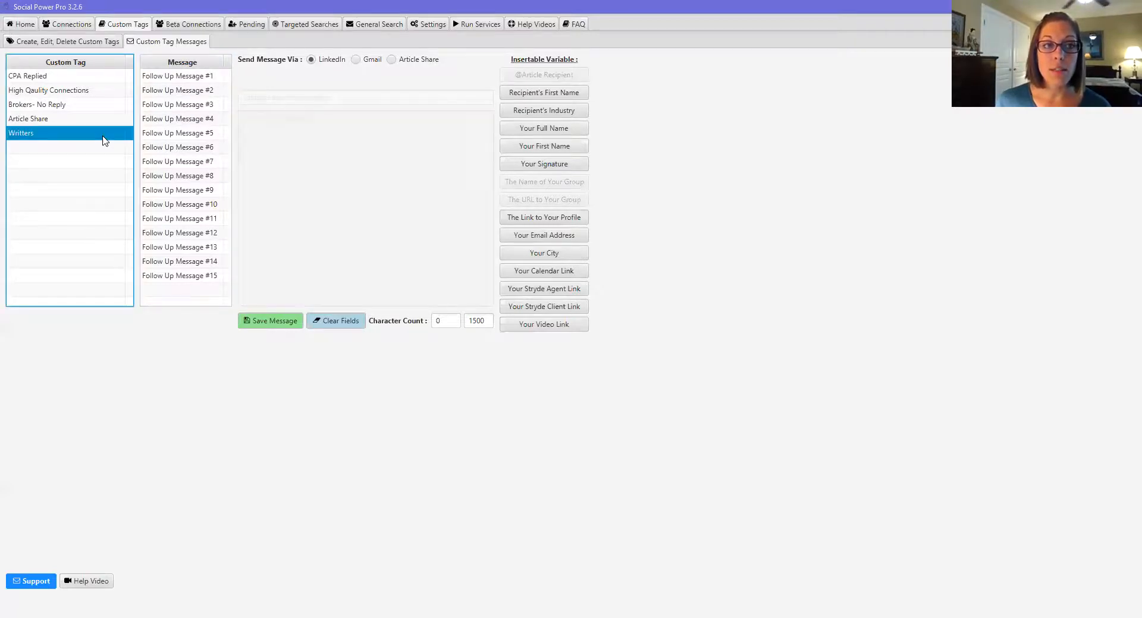
click(203, 81)
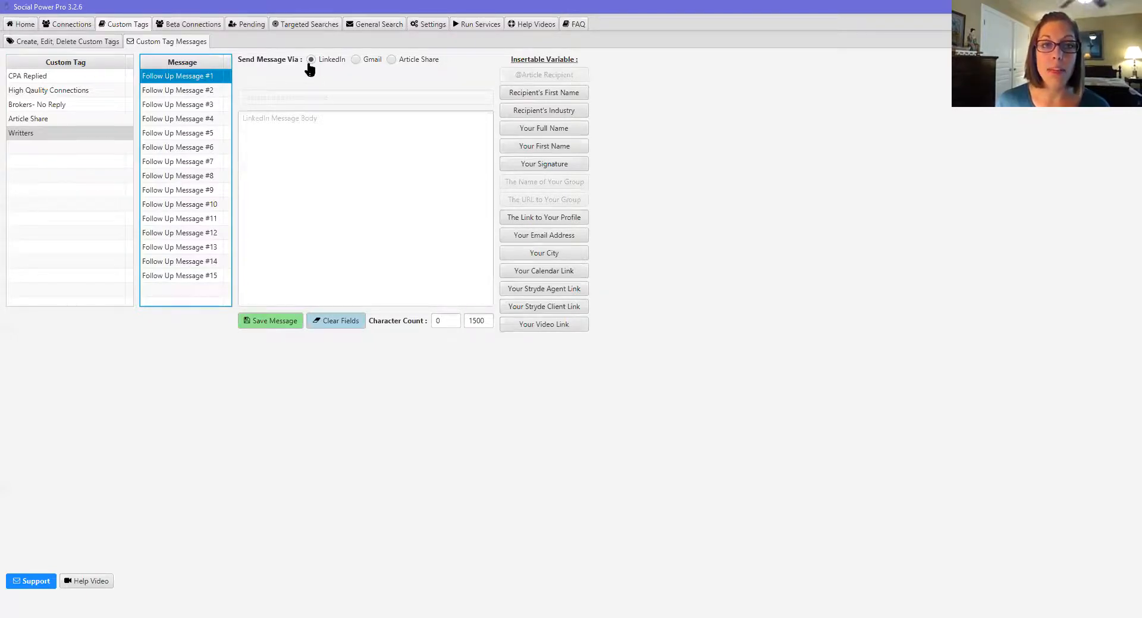
click(357, 64)
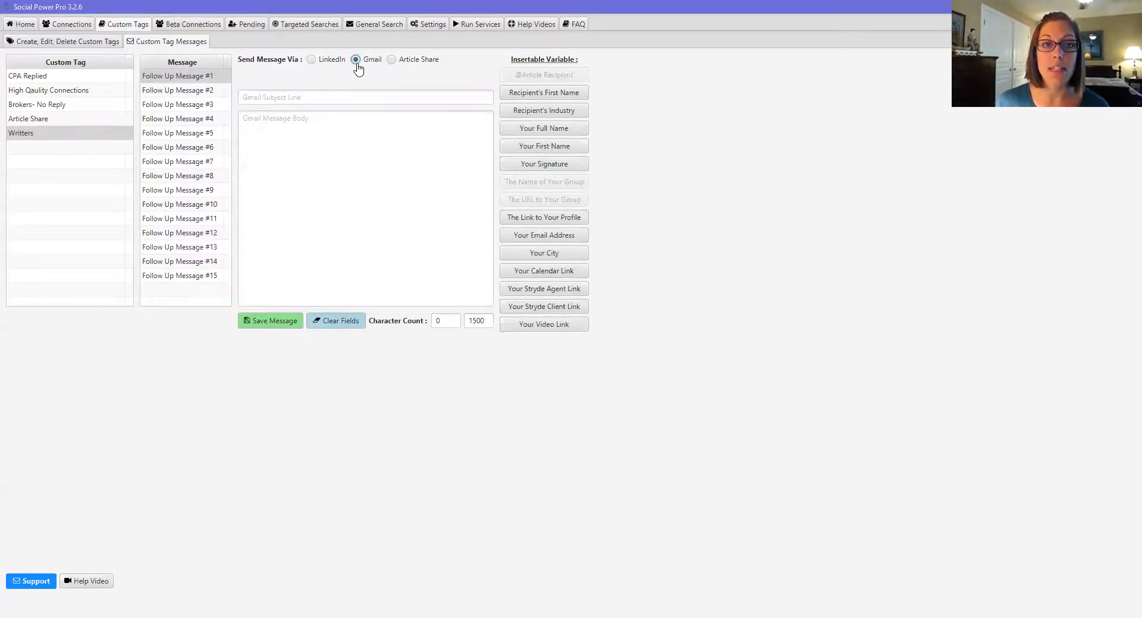
click(391, 61)
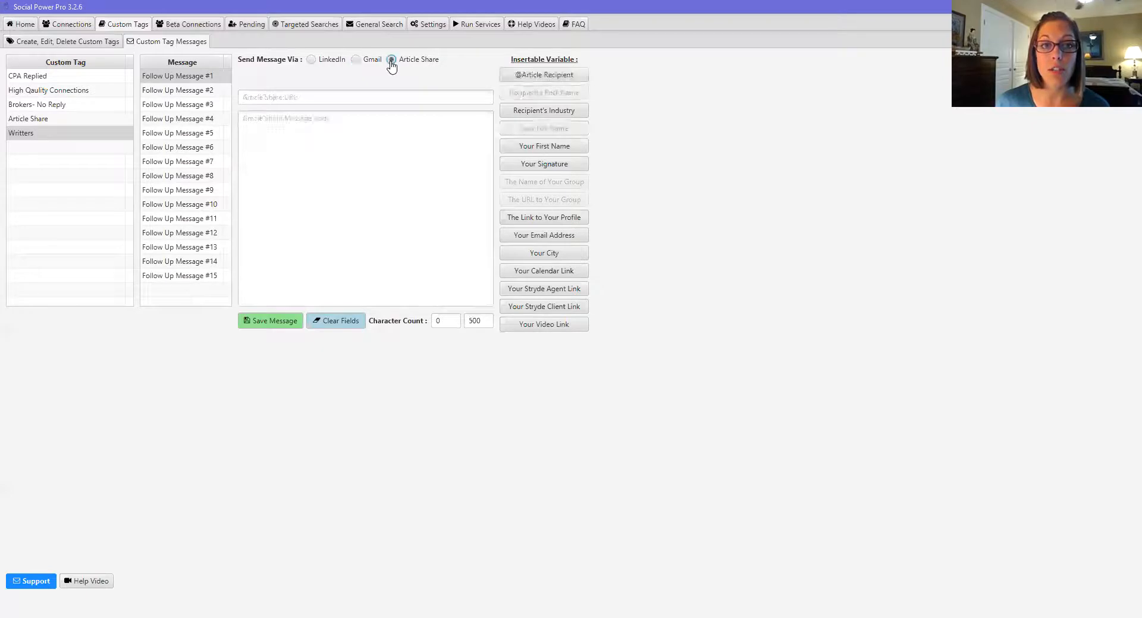
click(355, 95)
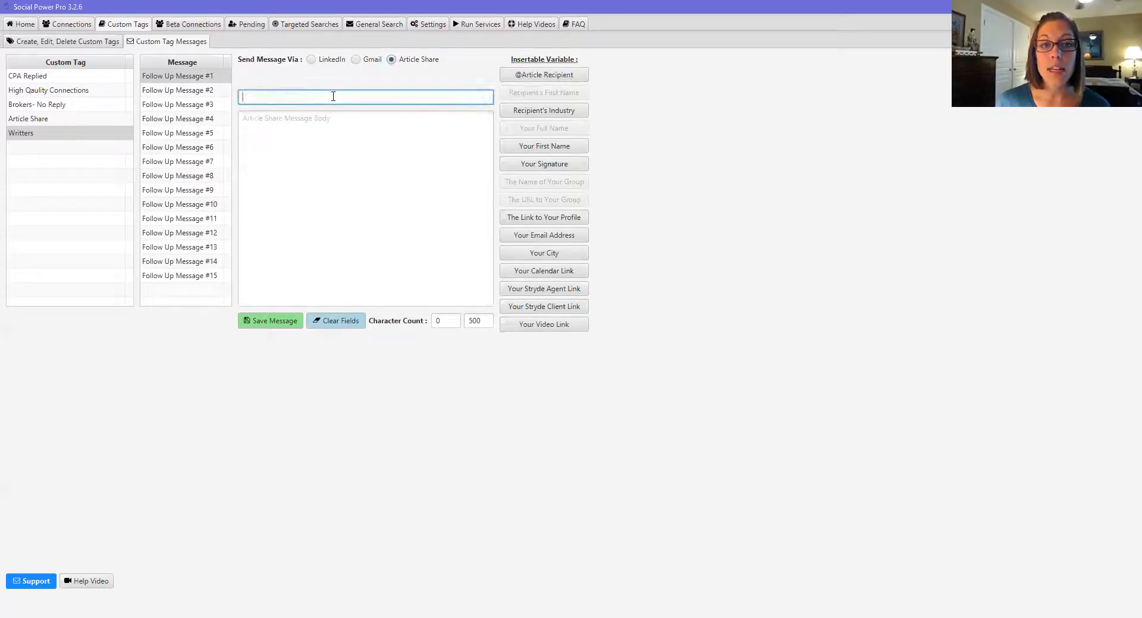
click(311, 60)
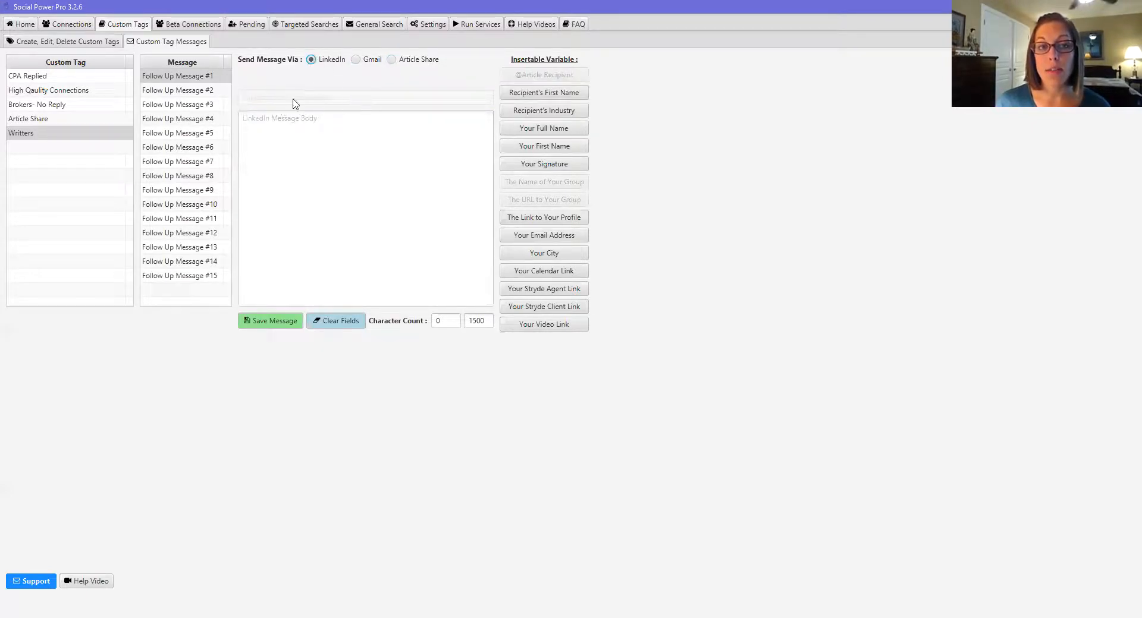
click(355, 60)
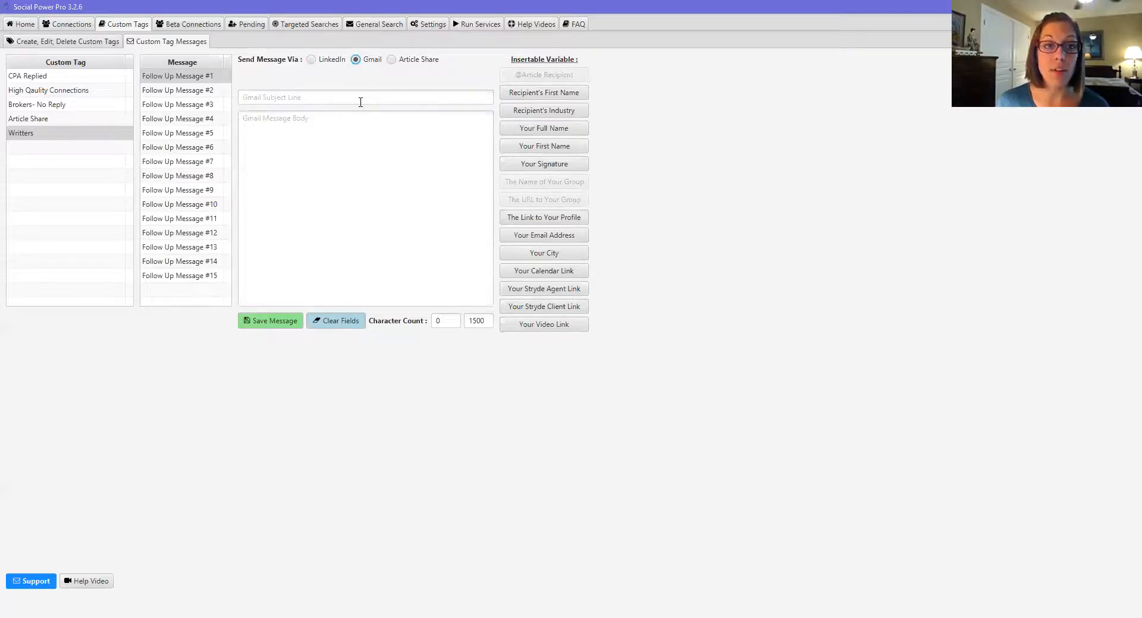
click(391, 60)
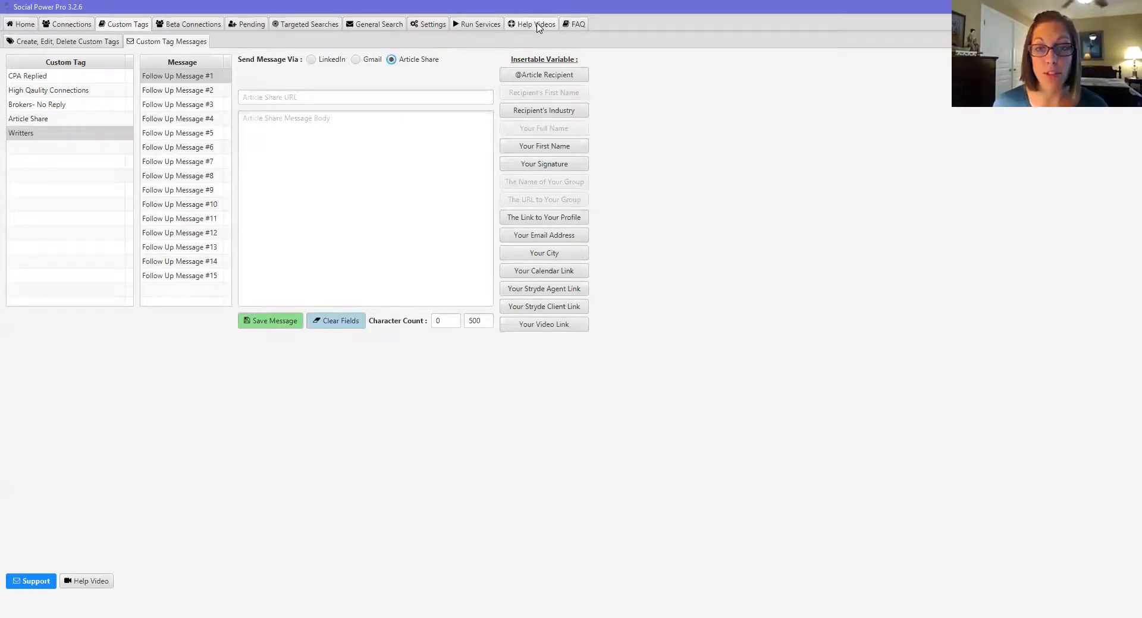
Step: Set Follow Up Message #1 to send via LinkedIn and start its message body
click(176, 77)
click(311, 60)
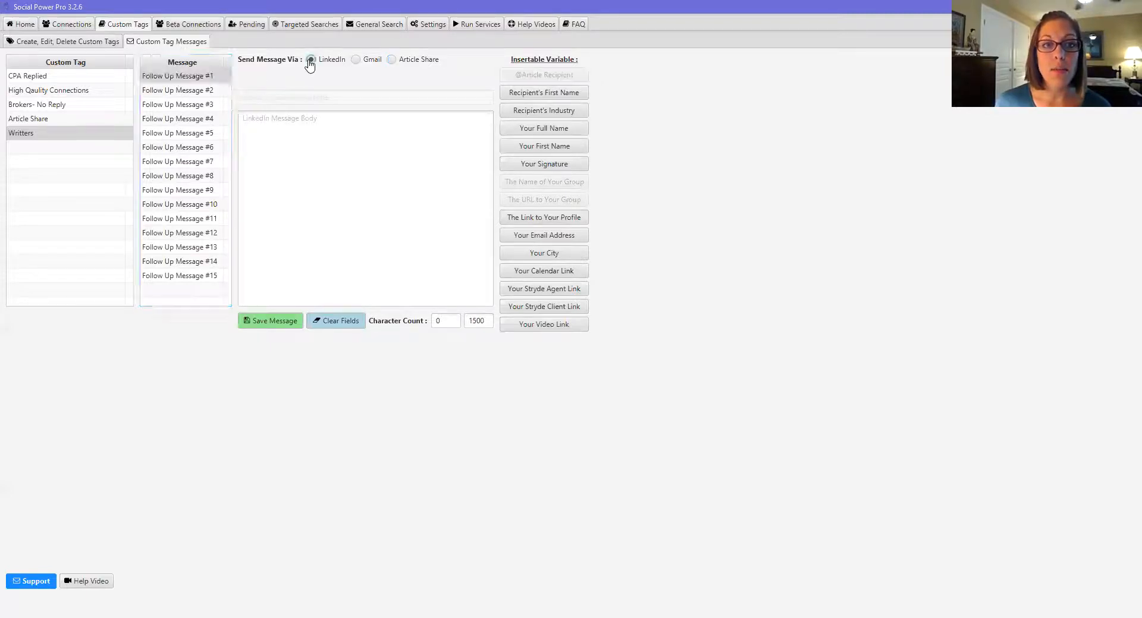
click(268, 122)
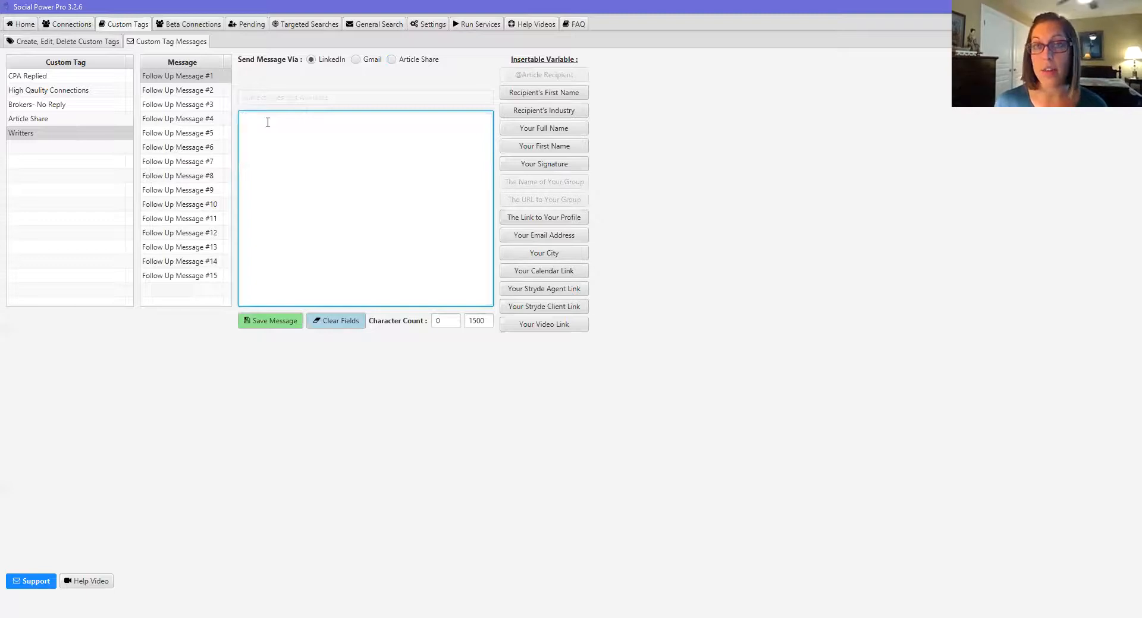
Step: Write a first-name greeting, 'Thanks for being in my network!' and 'I just watched to reach out....', then save
click(548, 94)
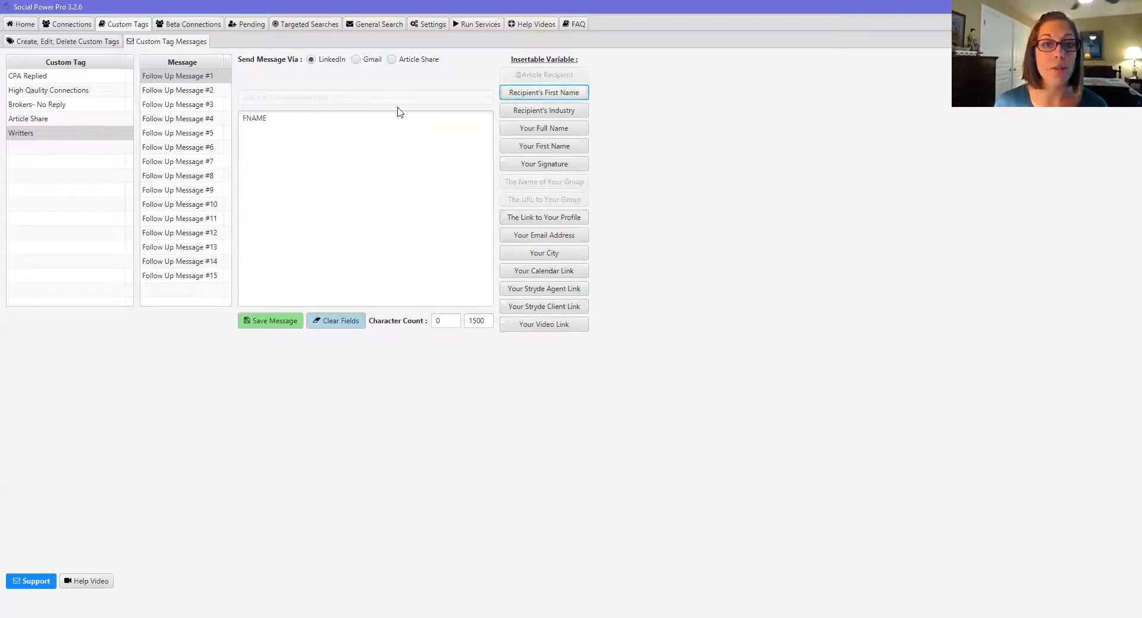
text(,)
key(Return)
key(Return)
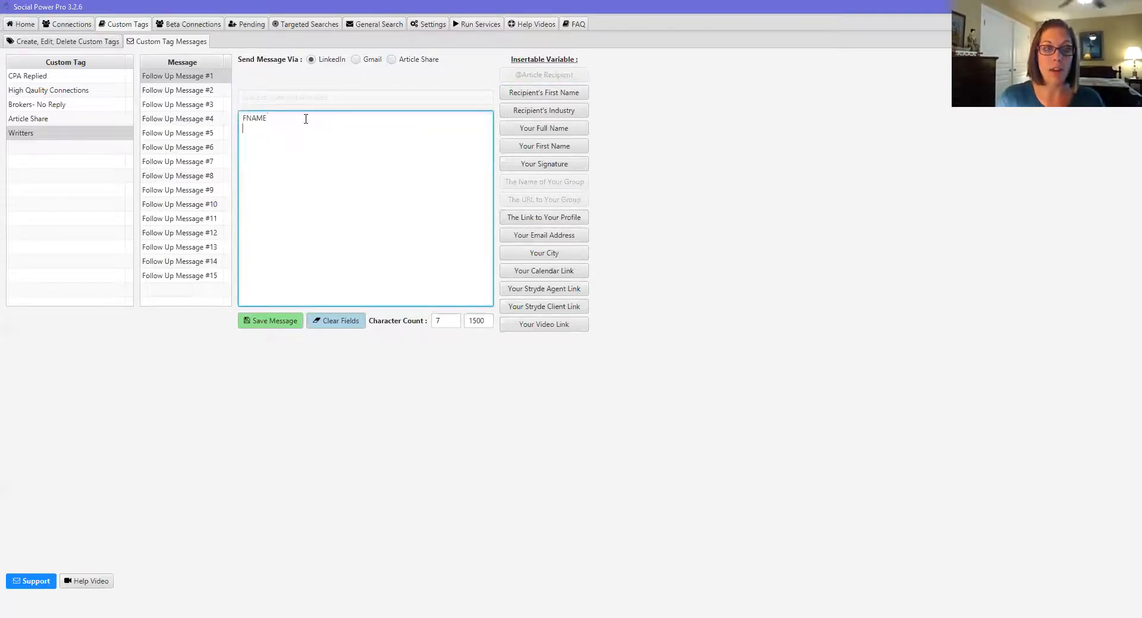
text(Thanks)
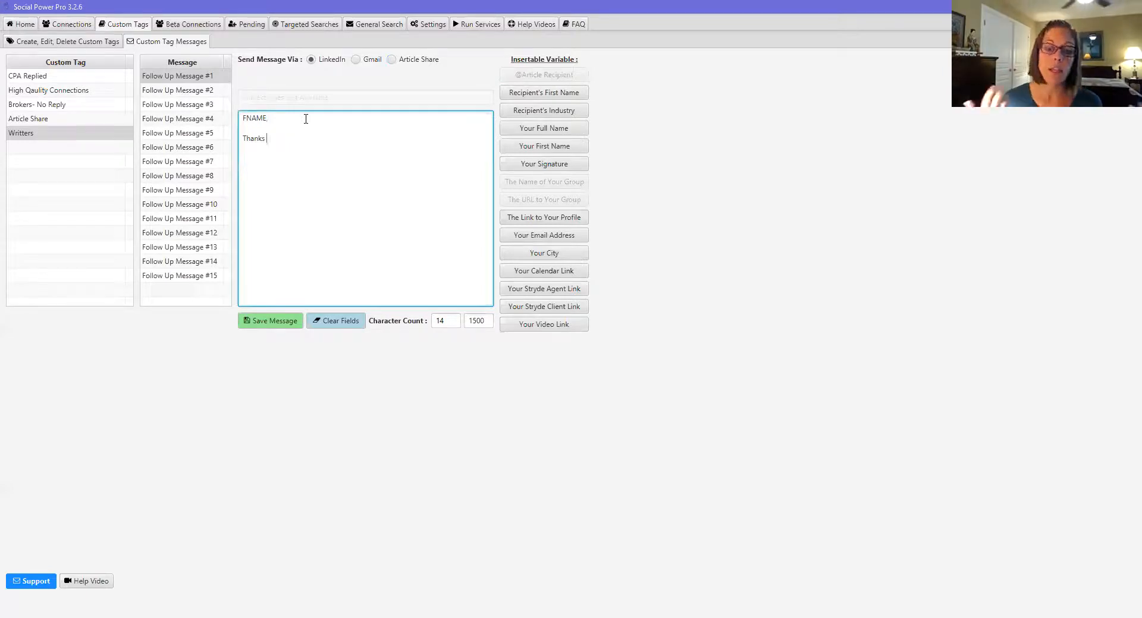
text(for being)
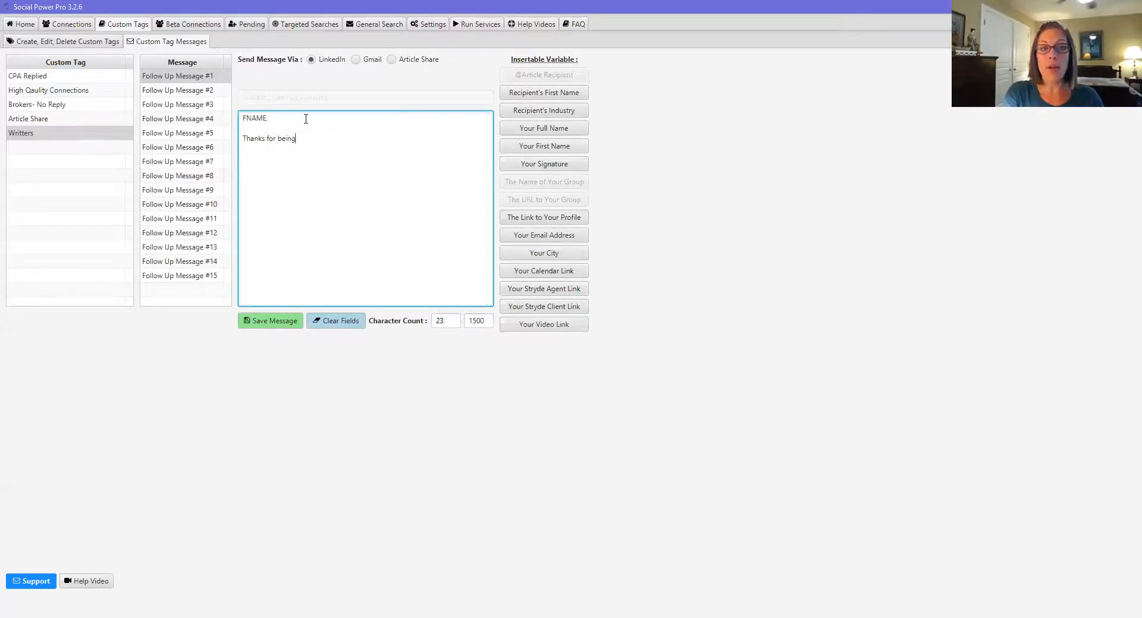
text( in my ne)
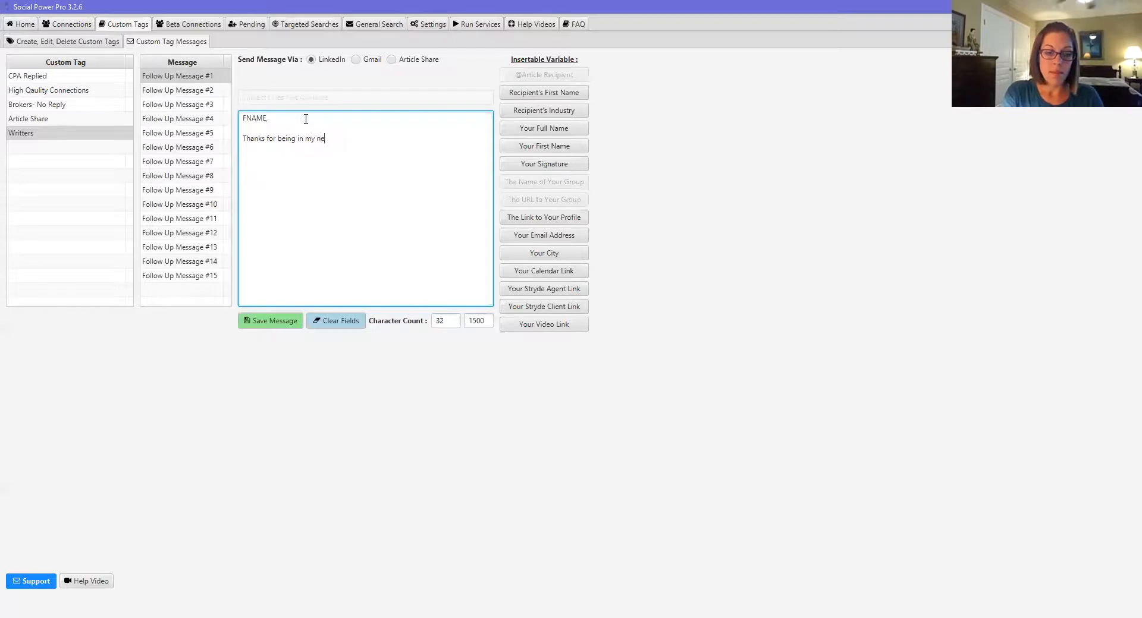
text(twork!)
key(Return)
key(Return)
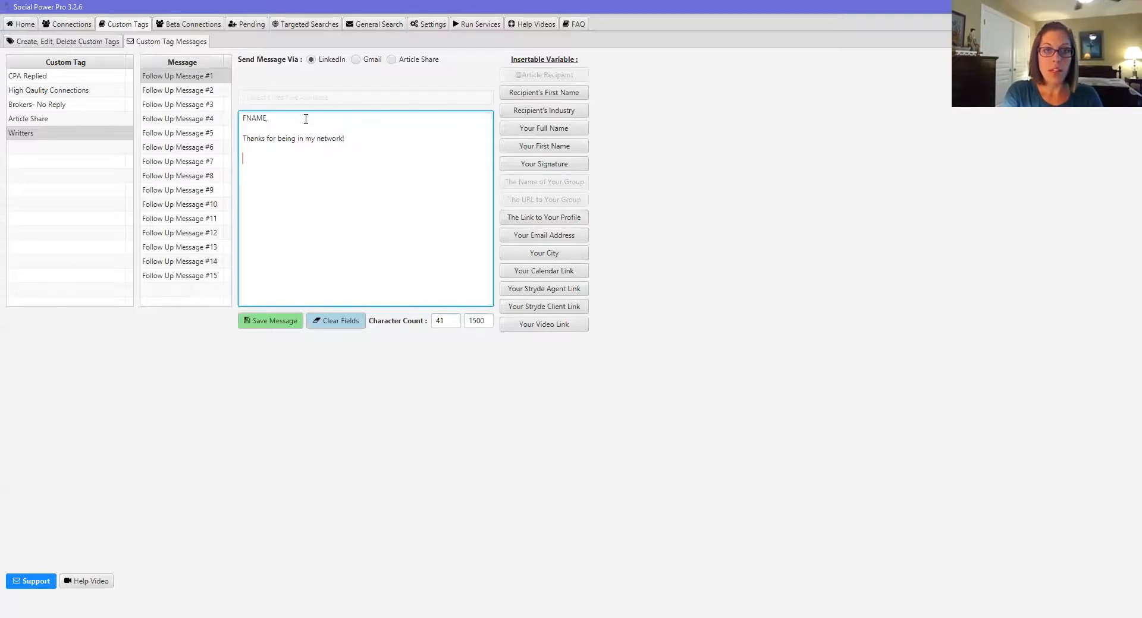
text(I just wat)
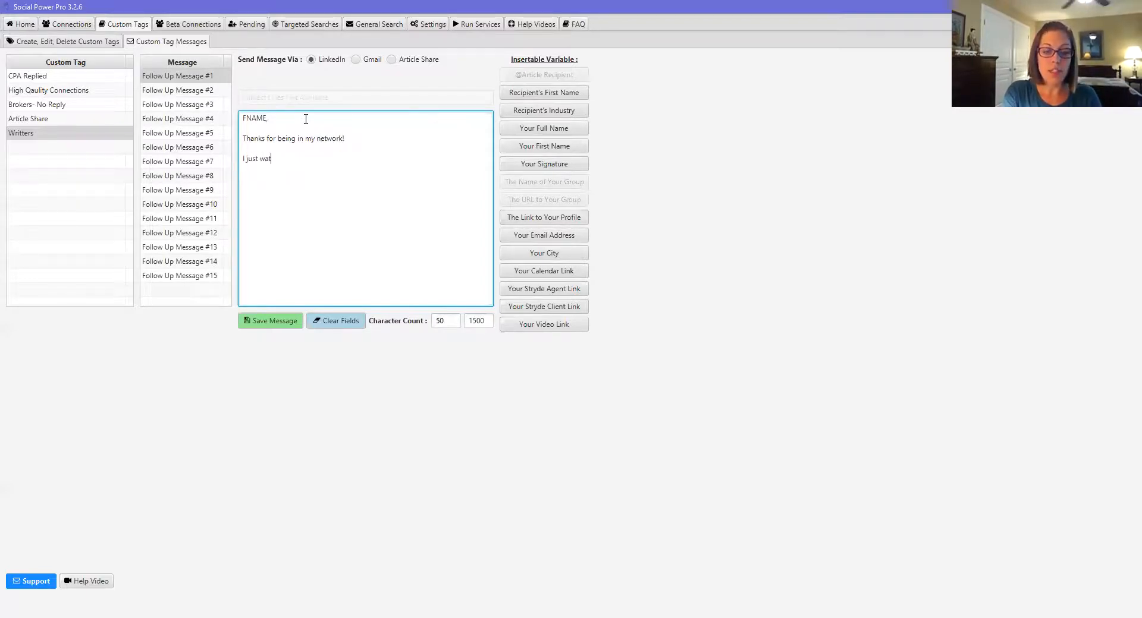
text(ched to reach )
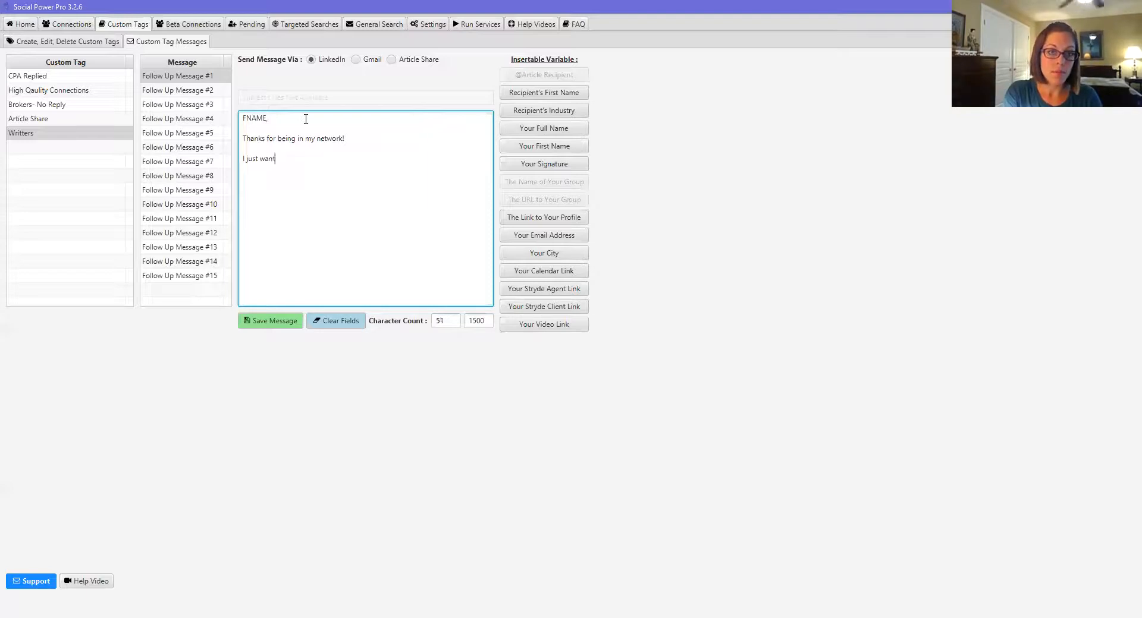
text(out....)
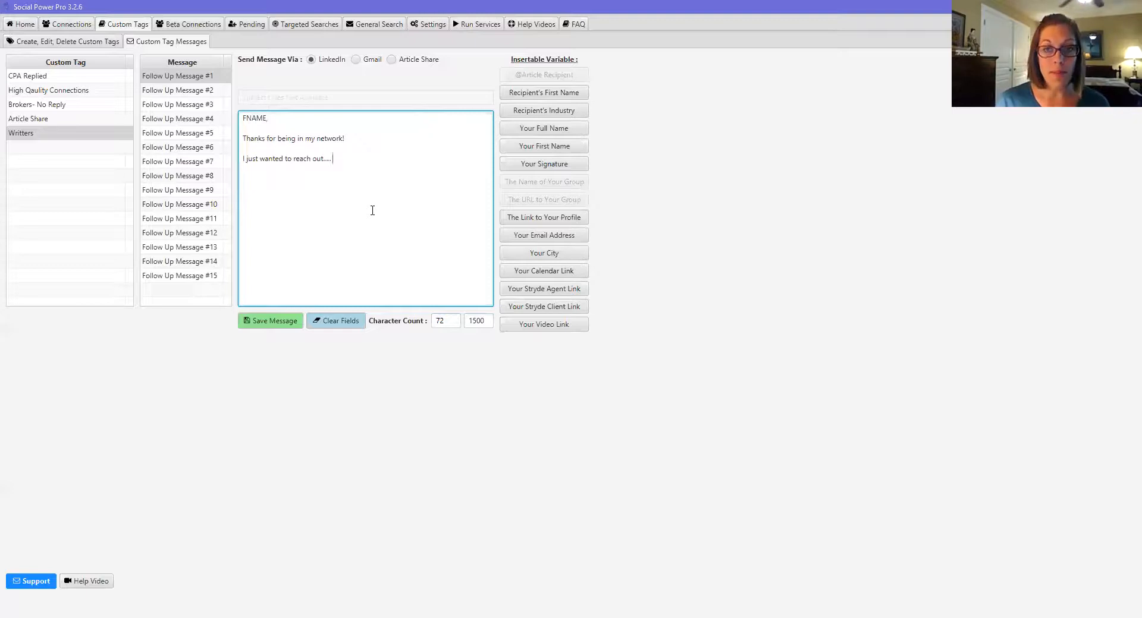
click(276, 326)
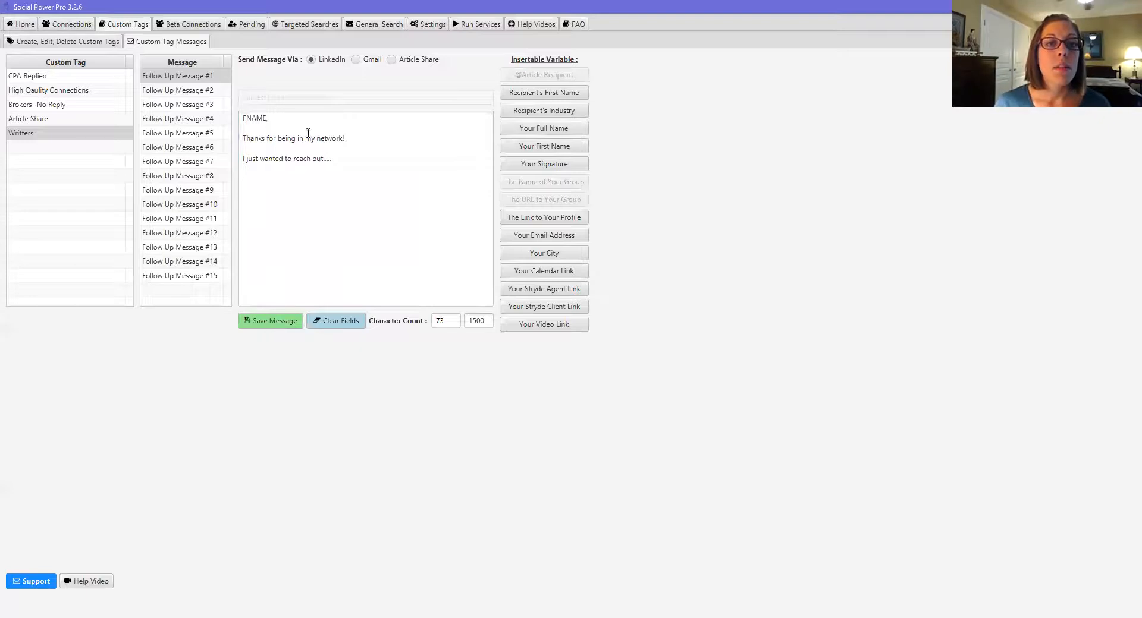
Step: Check the Days After choices for Follow Up Message #2, leaving it at 0
click(209, 92)
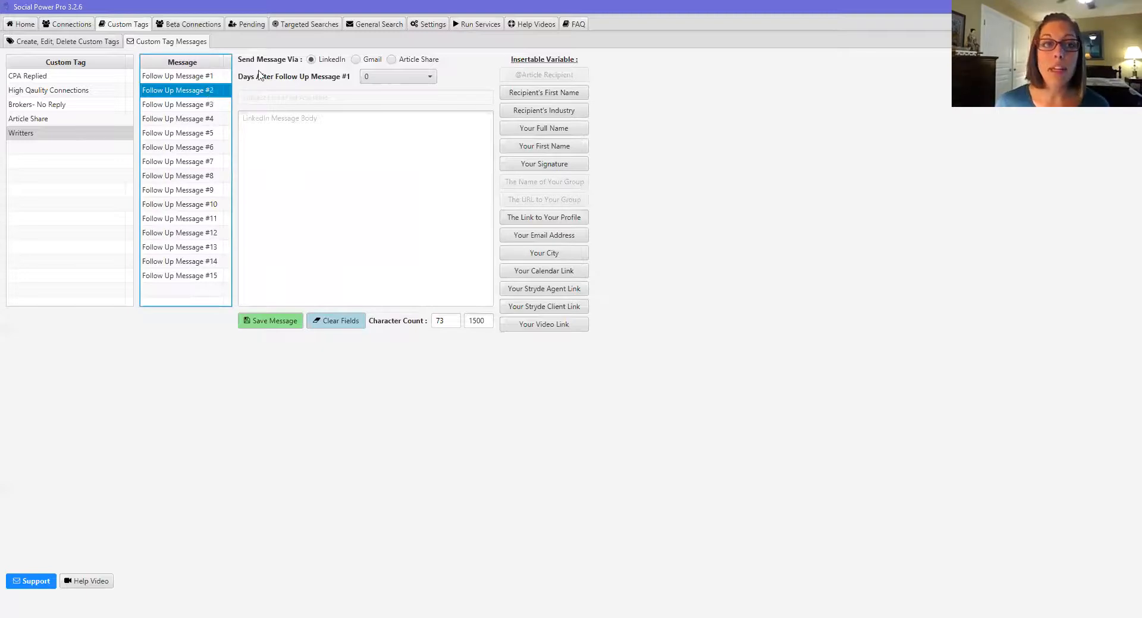
click(432, 78)
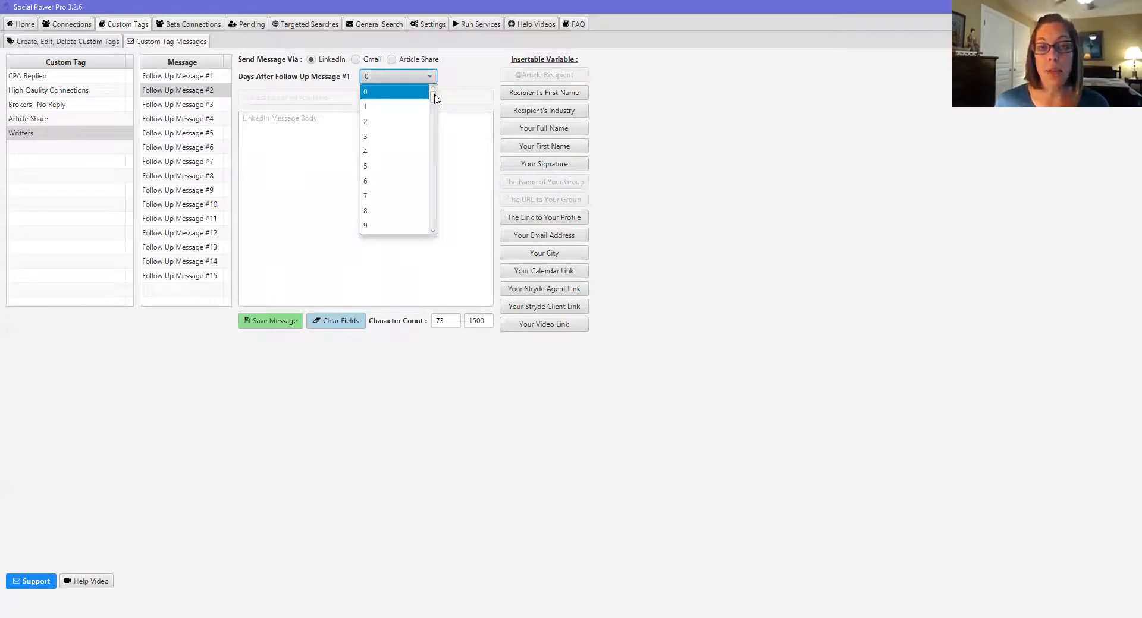
drag(434, 98, 434, 233)
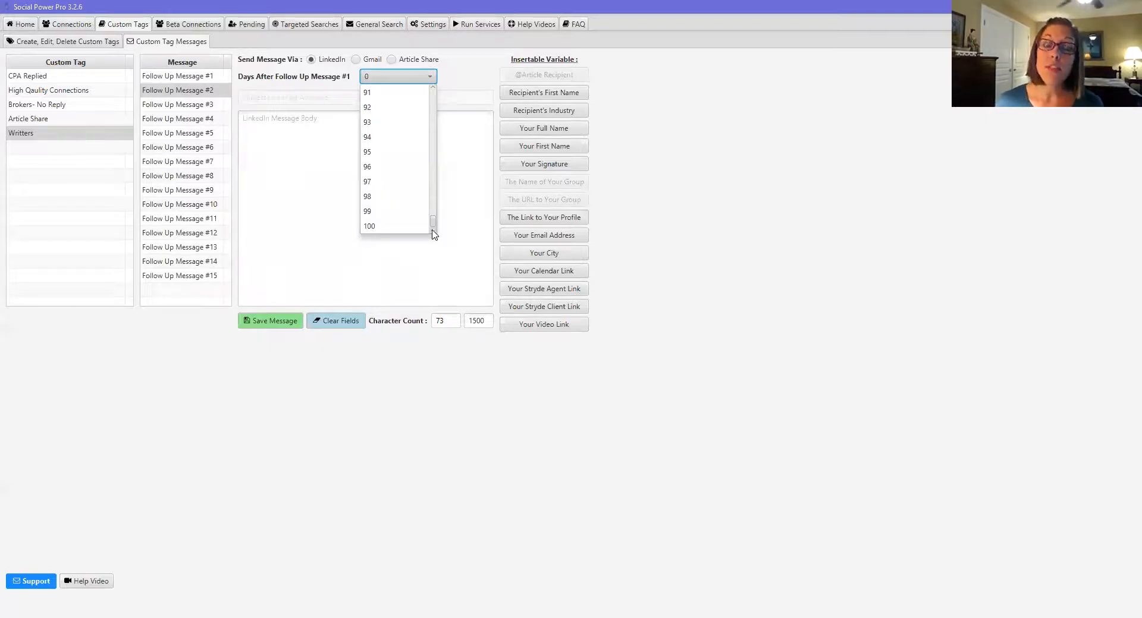
drag(433, 224, 431, 89)
click(485, 70)
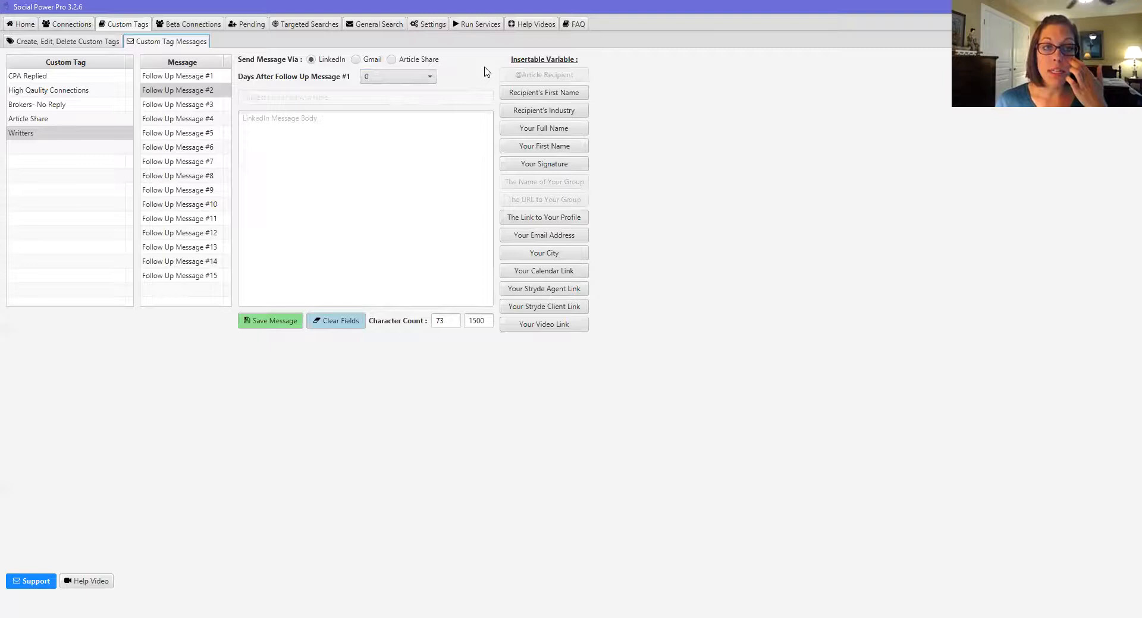
Step: Browse follow-up messages #1-#3 and #8, then go to Create, Edit, Delete Custom Tags
click(192, 95)
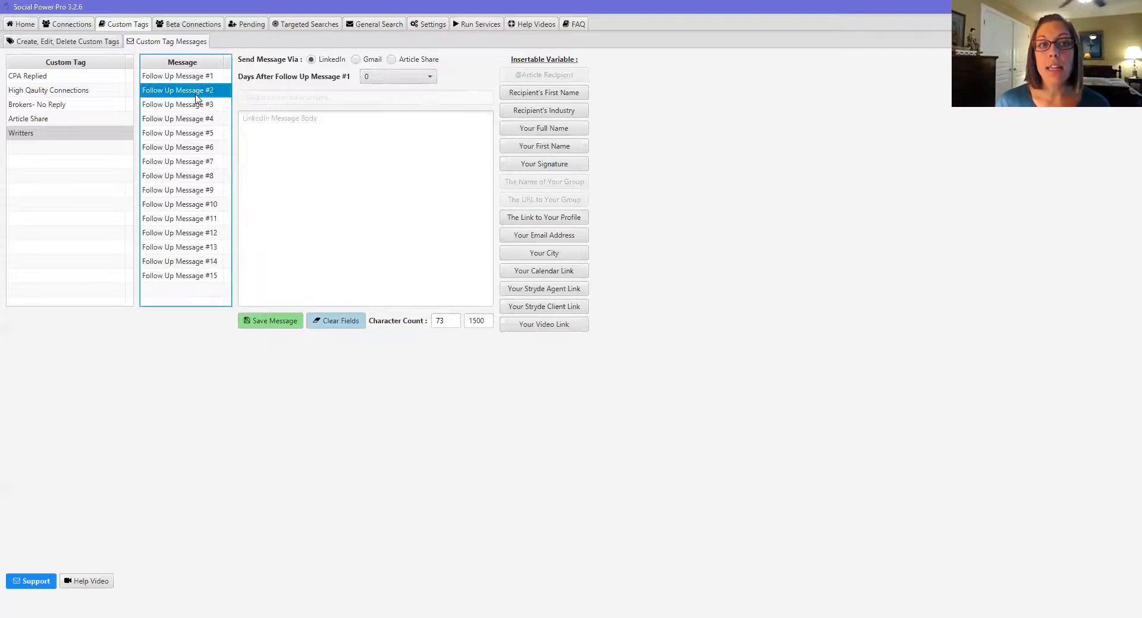
click(193, 106)
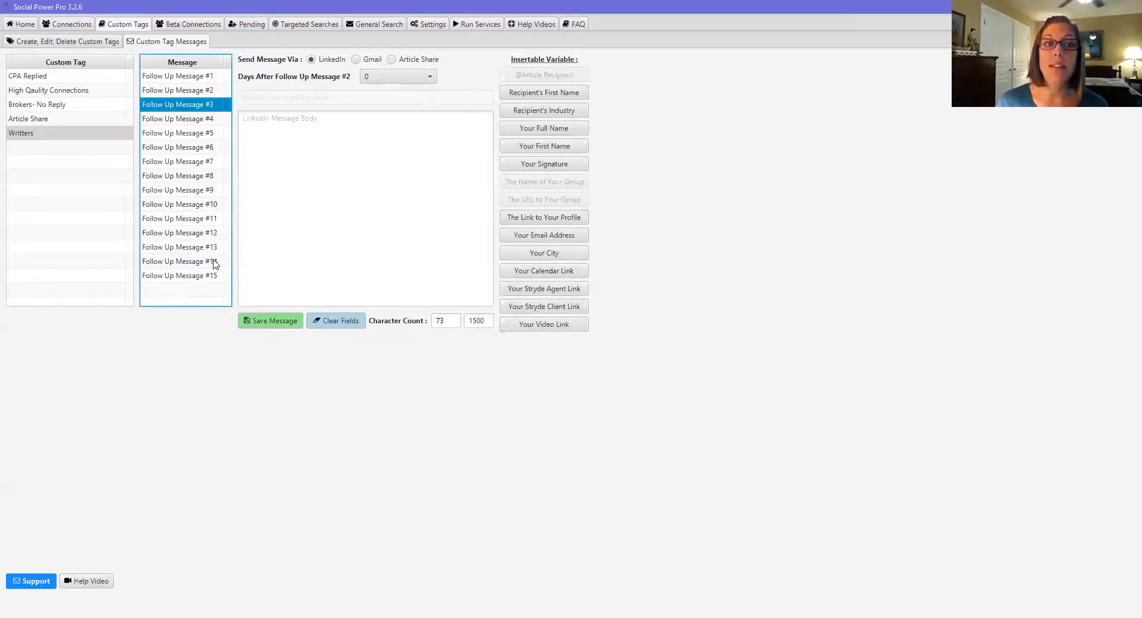
click(208, 77)
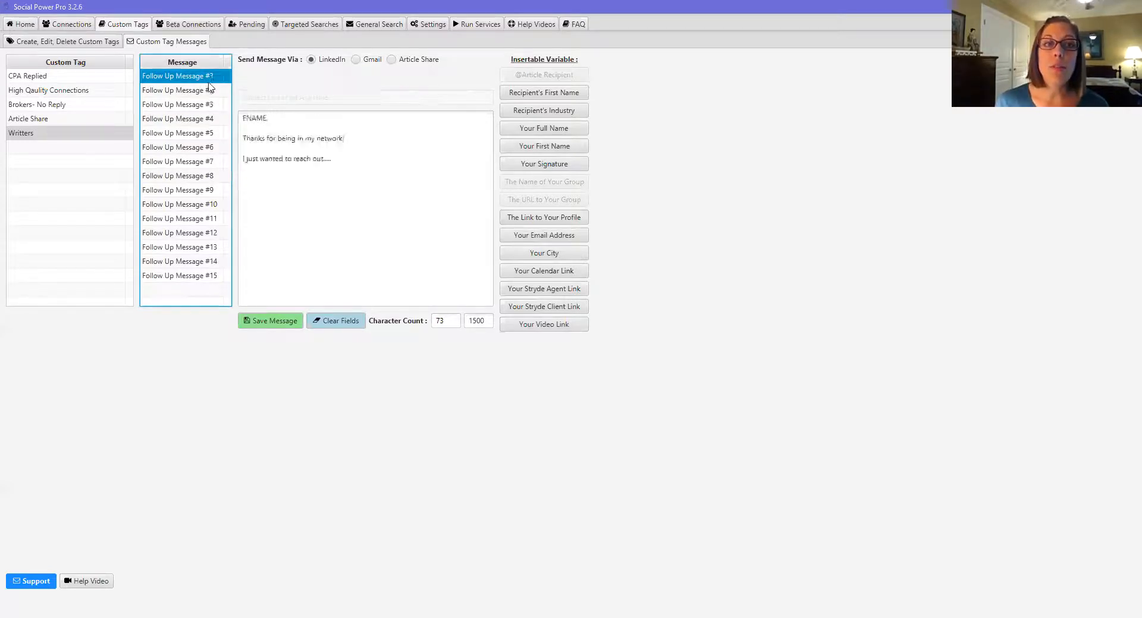
click(209, 91)
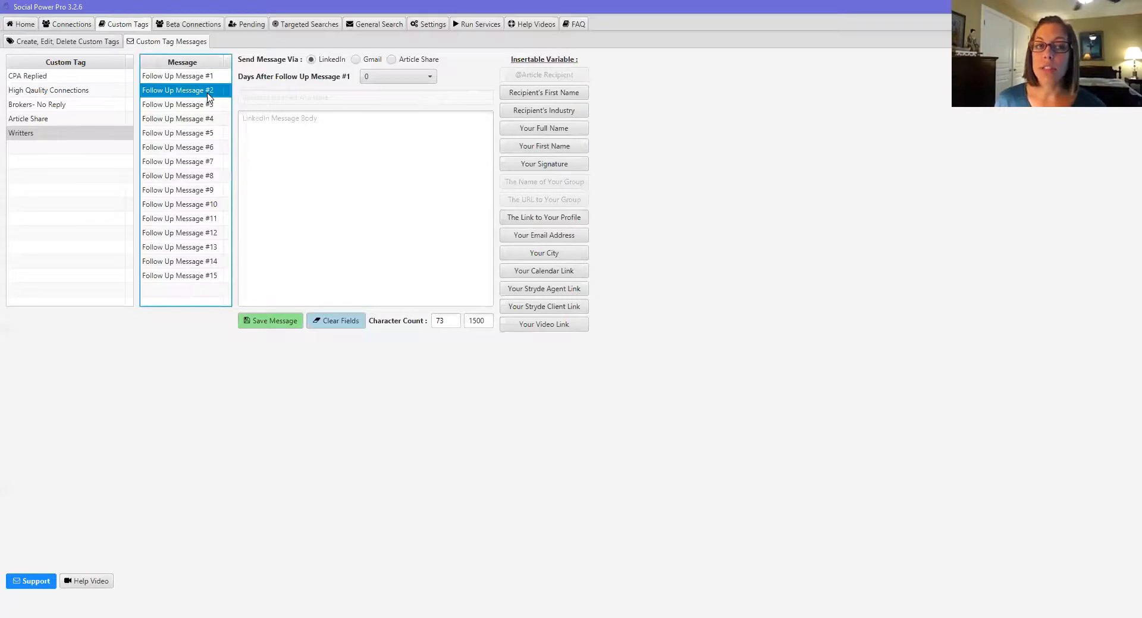
click(204, 76)
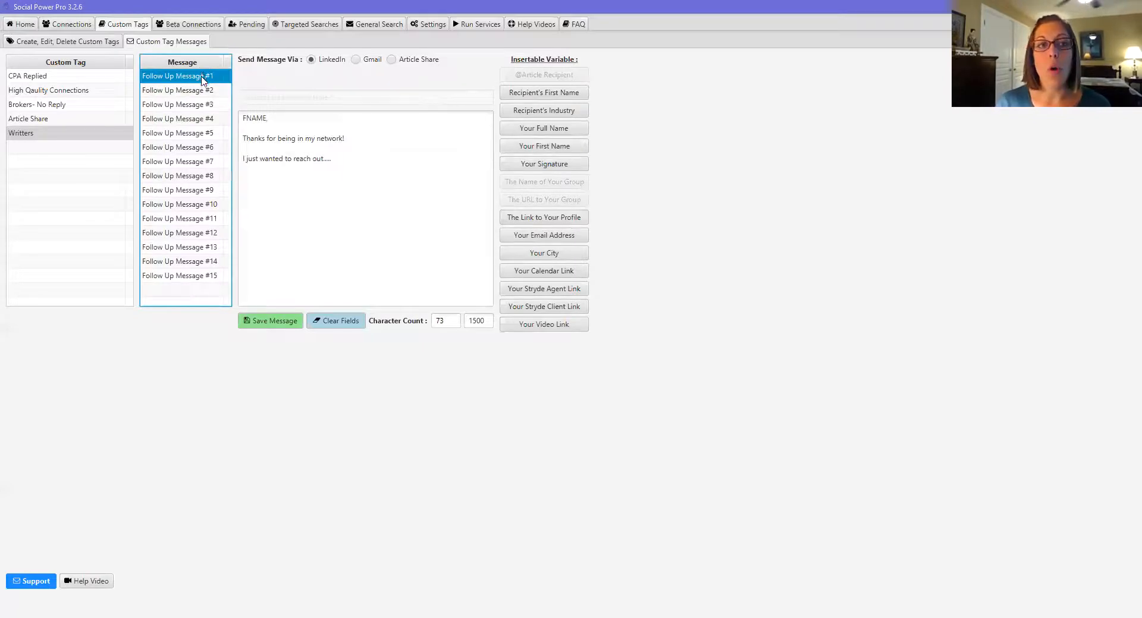
click(205, 178)
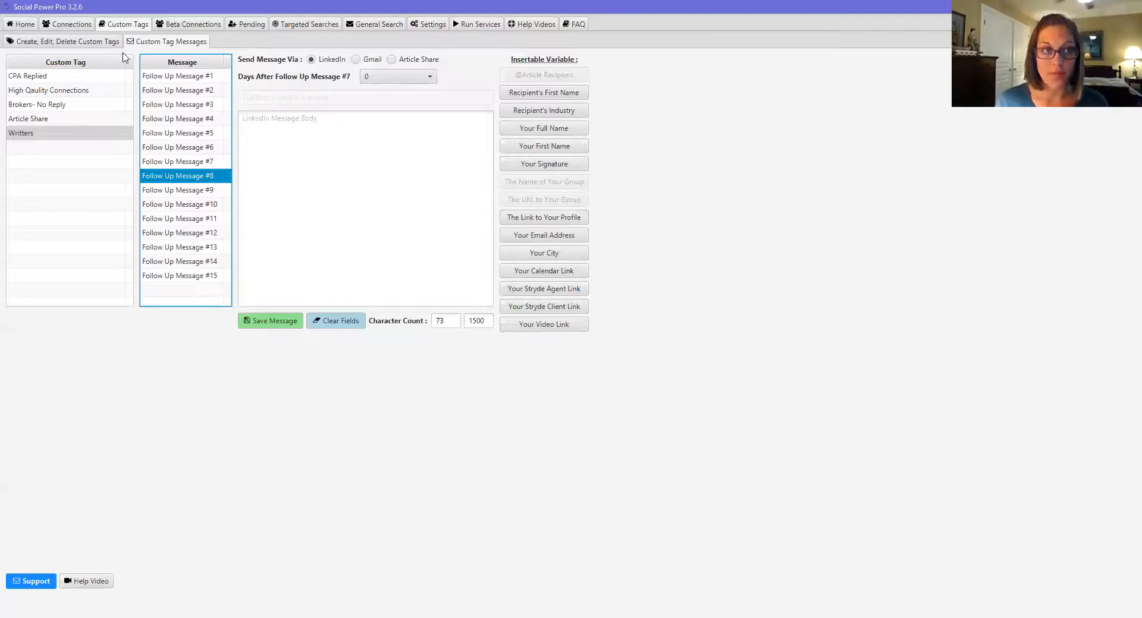
click(66, 43)
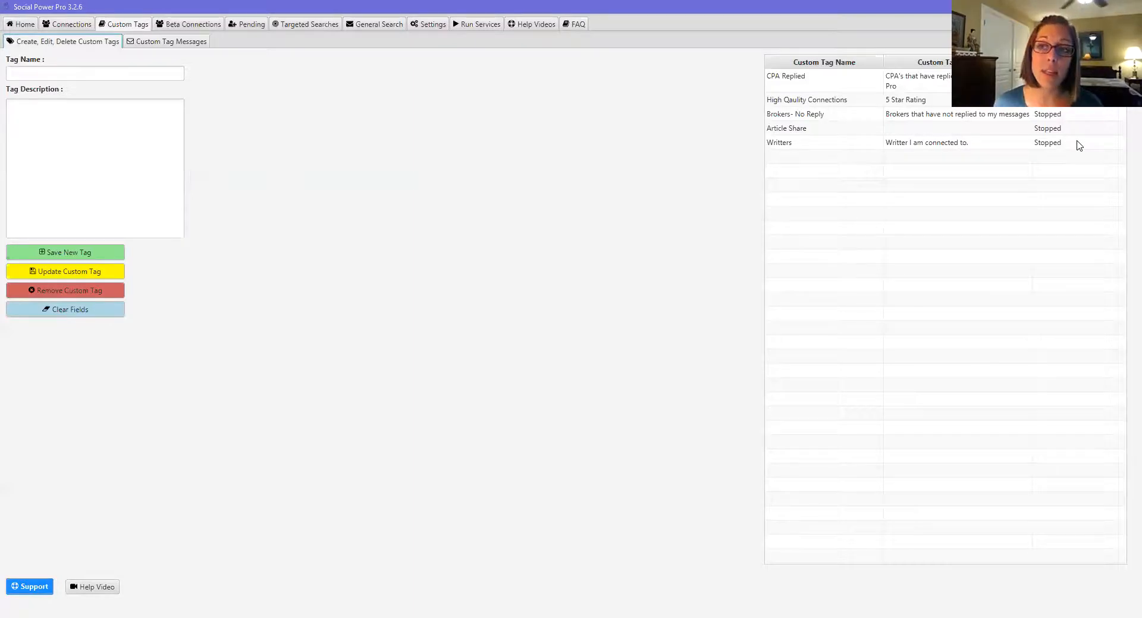
Step: Set the CPA Replied tag's status to active, then return to Beta Connections
click(823, 81)
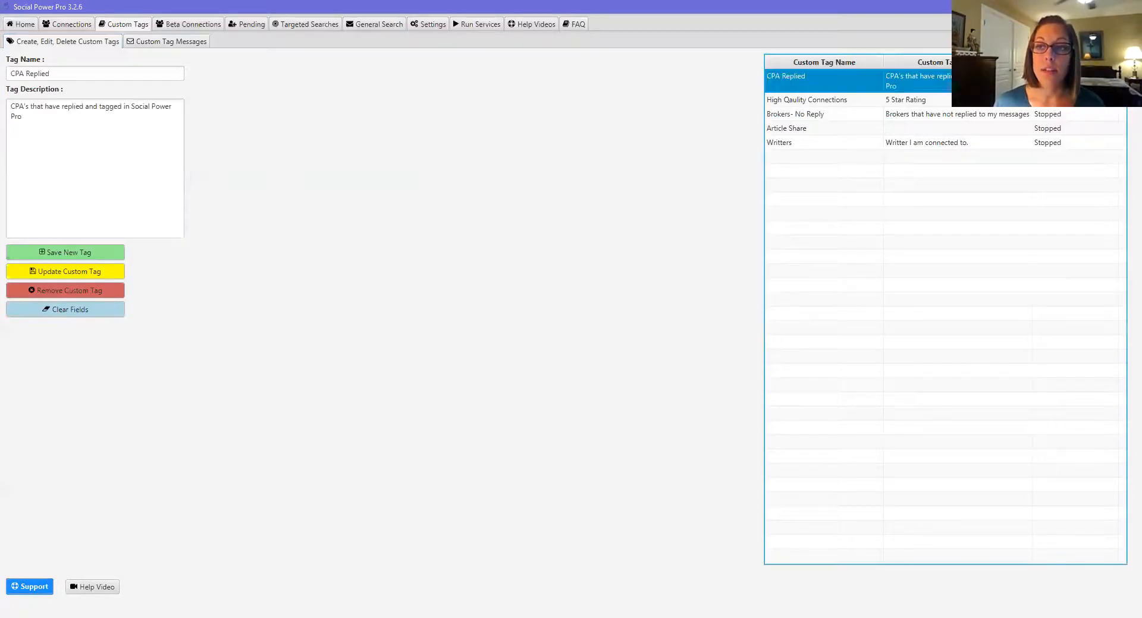
click(1075, 81)
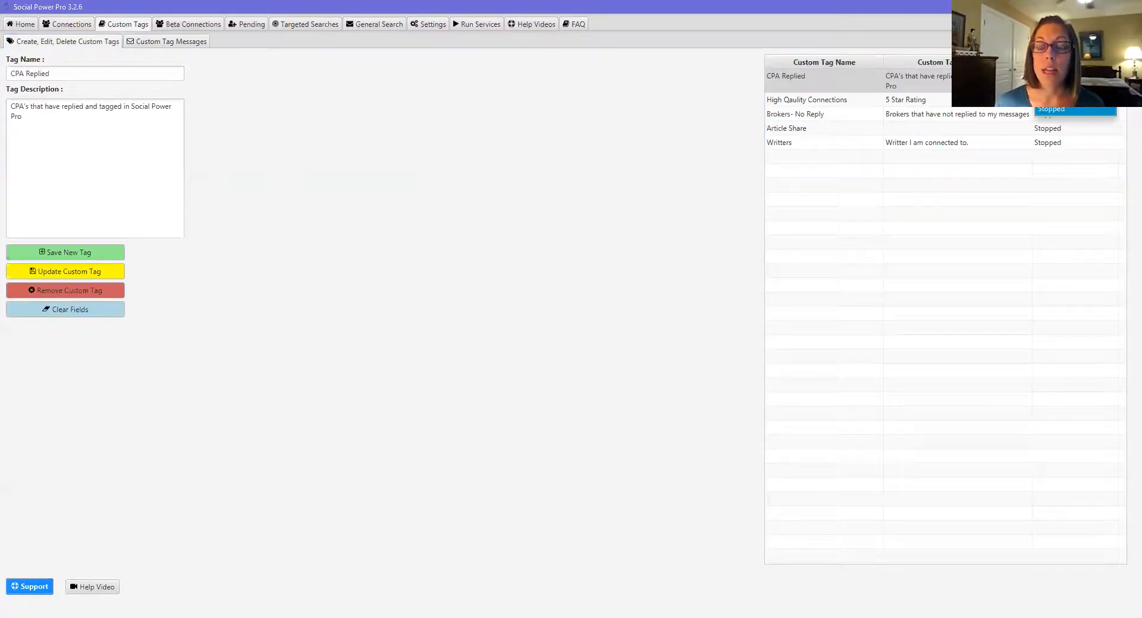
click(1070, 96)
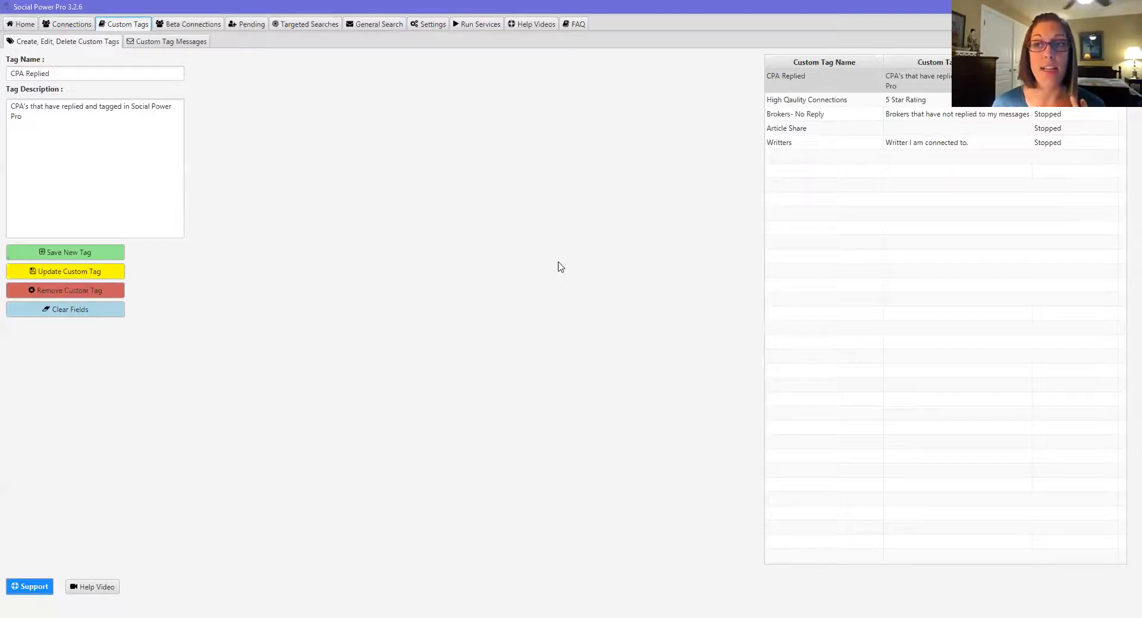
click(207, 24)
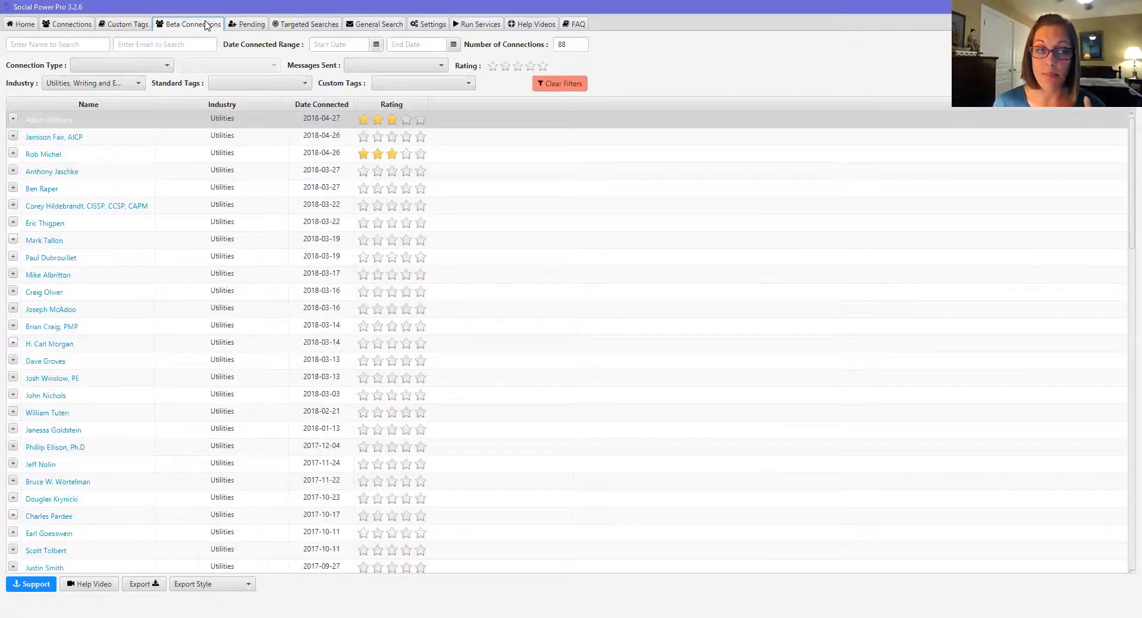
Step: Go to Custom Tags > Custom Tag Messages to show the Writters tag's fifteen follow-up slots
click(126, 23)
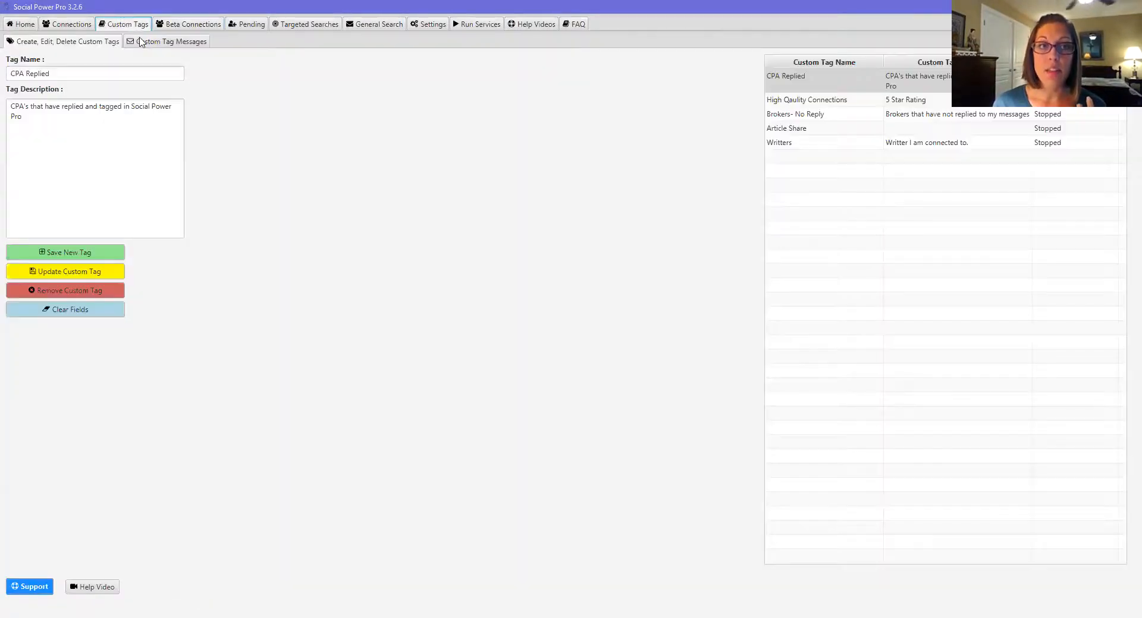
click(150, 44)
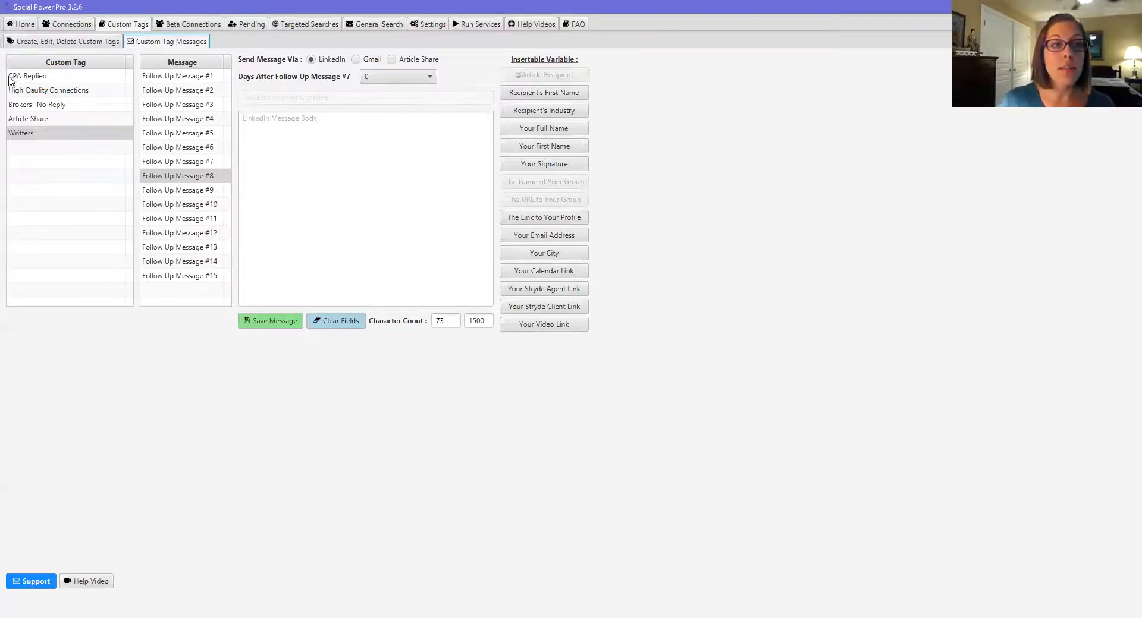
click(64, 77)
click(204, 77)
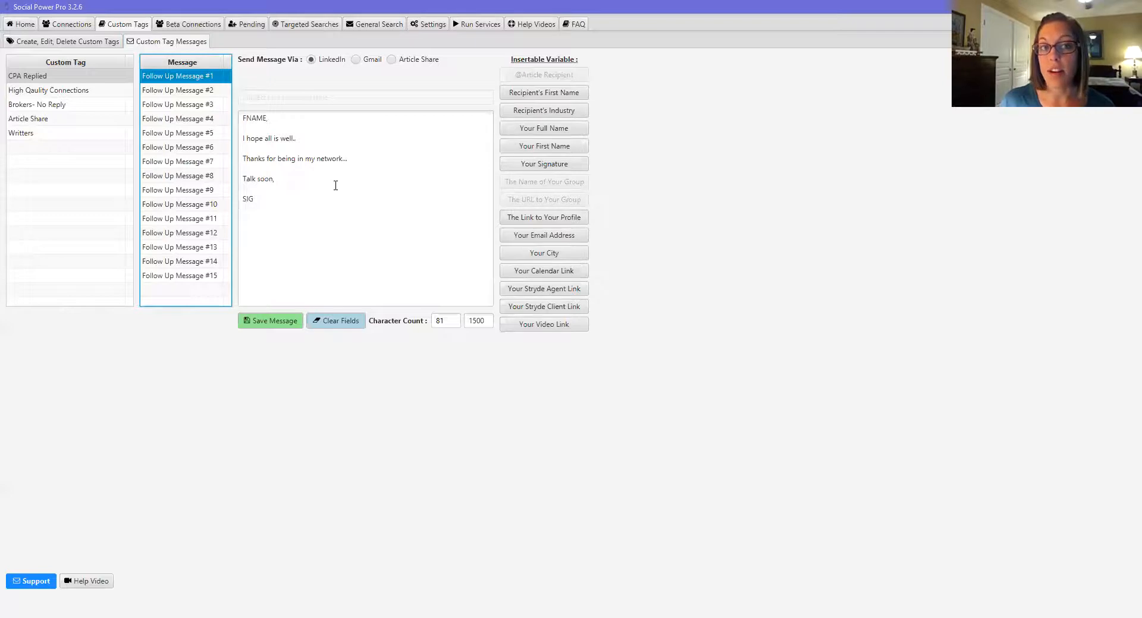
click(205, 133)
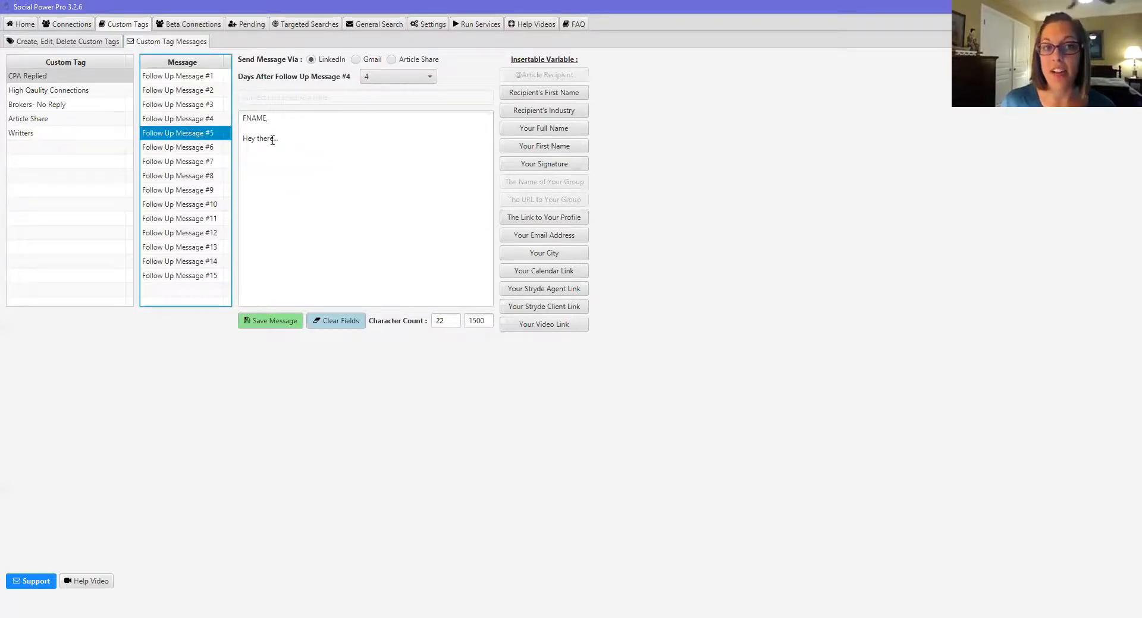
click(72, 105)
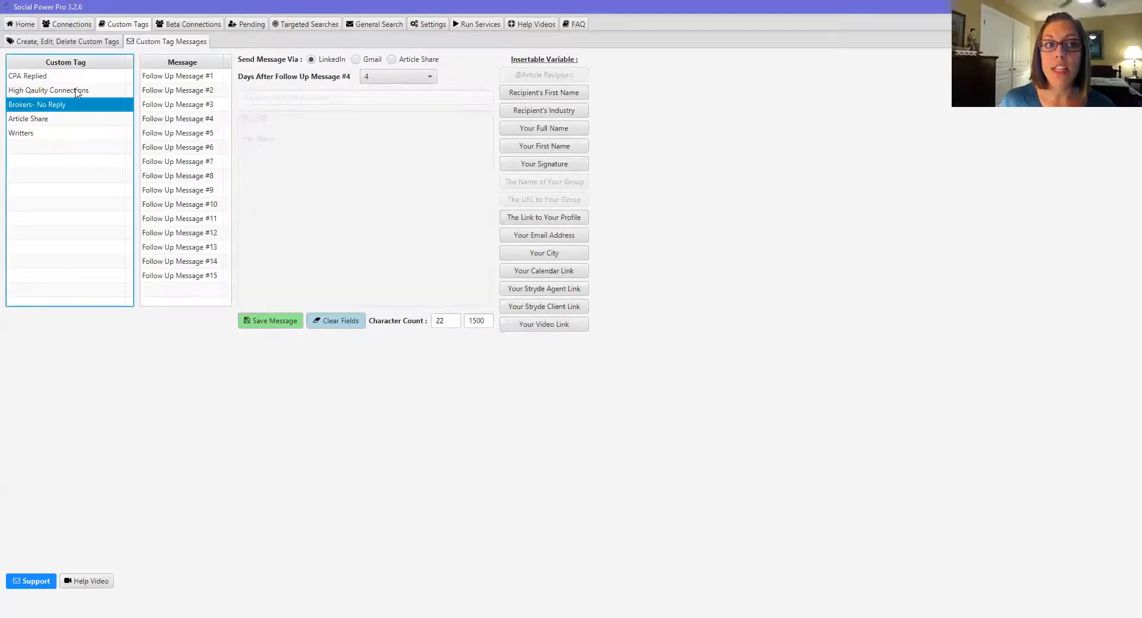
click(76, 92)
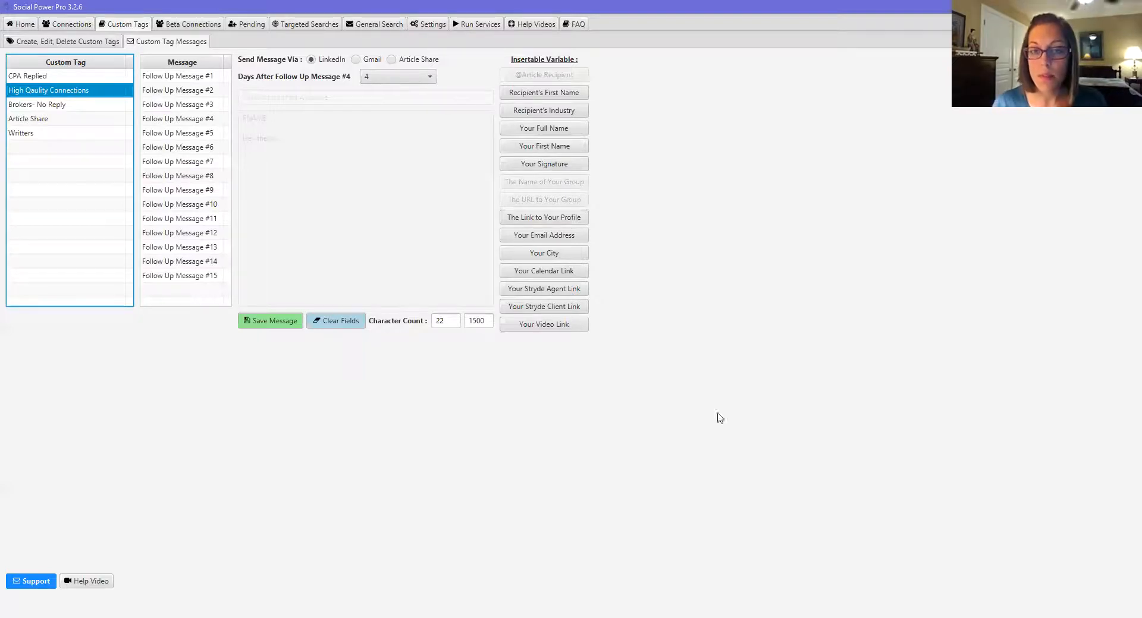
Step: Return to the Beta Connections list showing 88 Utilities and Writing and Editing connections
click(804, 545)
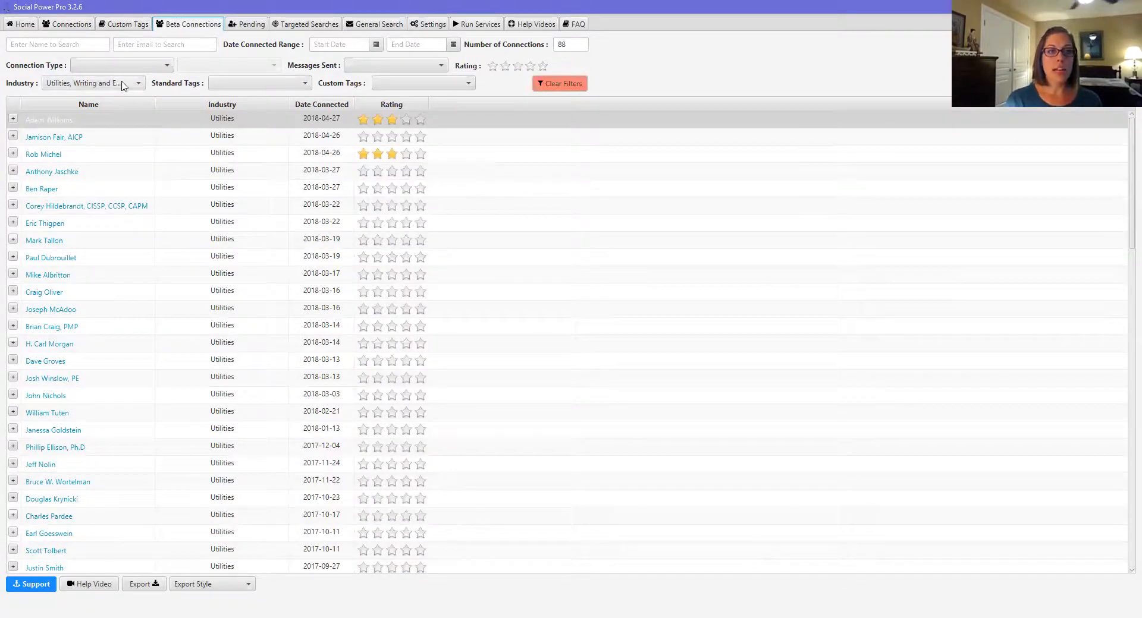
Step: Remove the industry filter and limit connections to the General type, leaving 3604
click(13, 88)
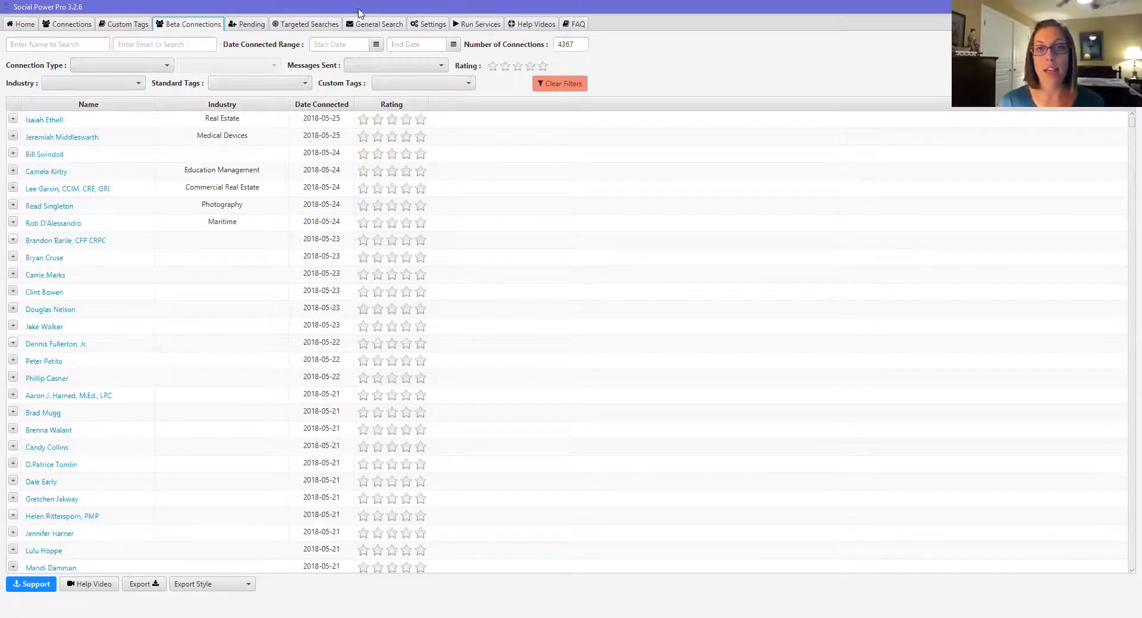
double_click(574, 46)
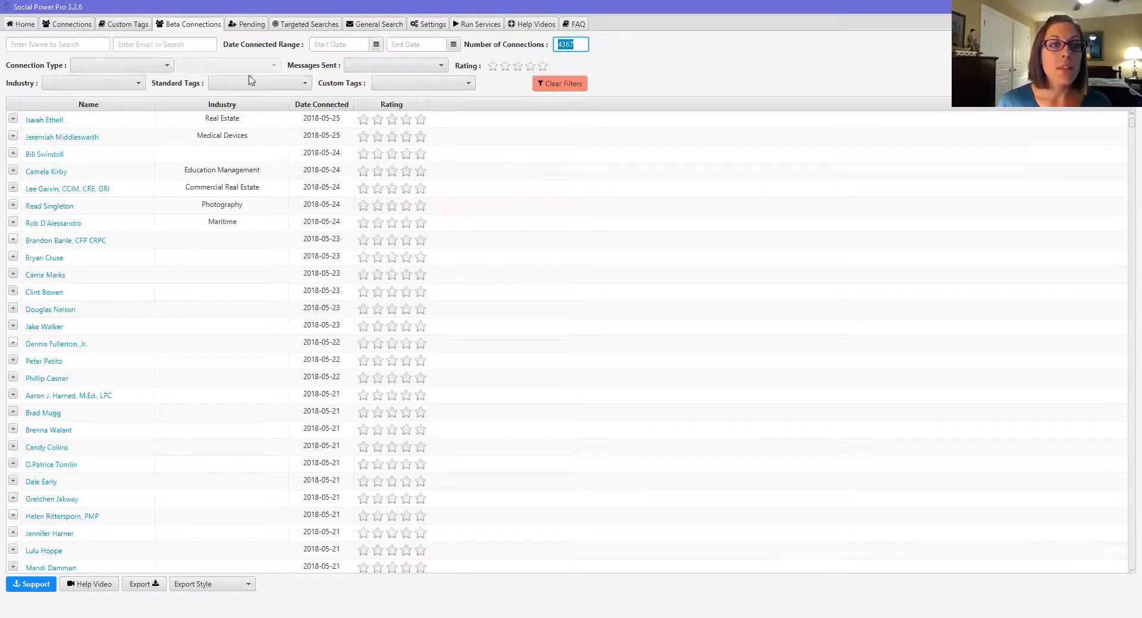
click(167, 69)
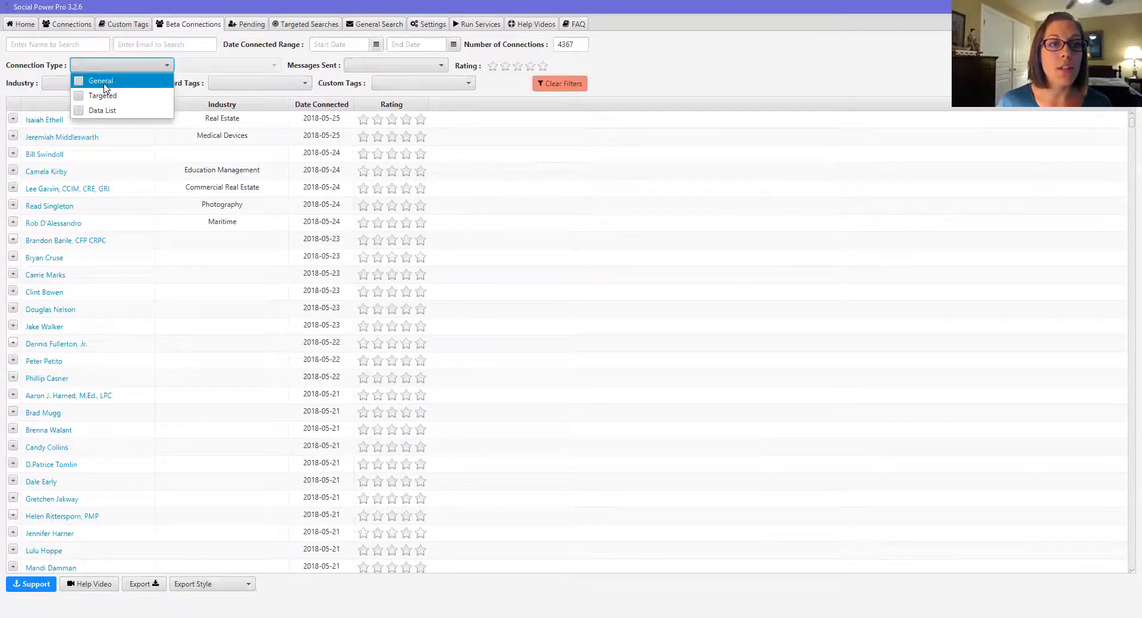
click(77, 81)
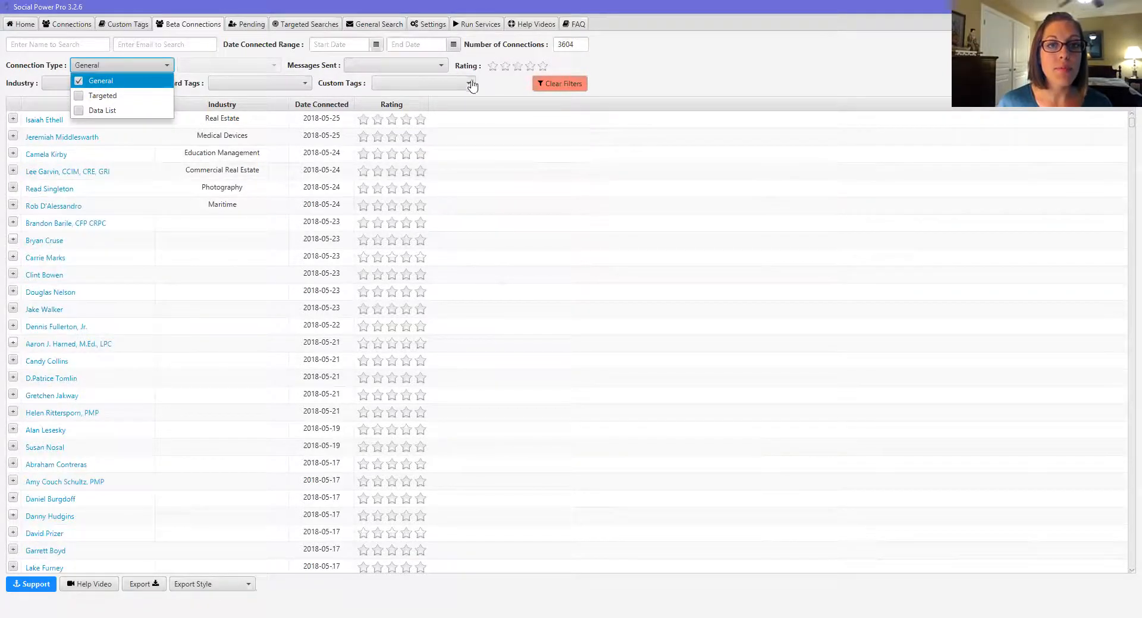
click(654, 73)
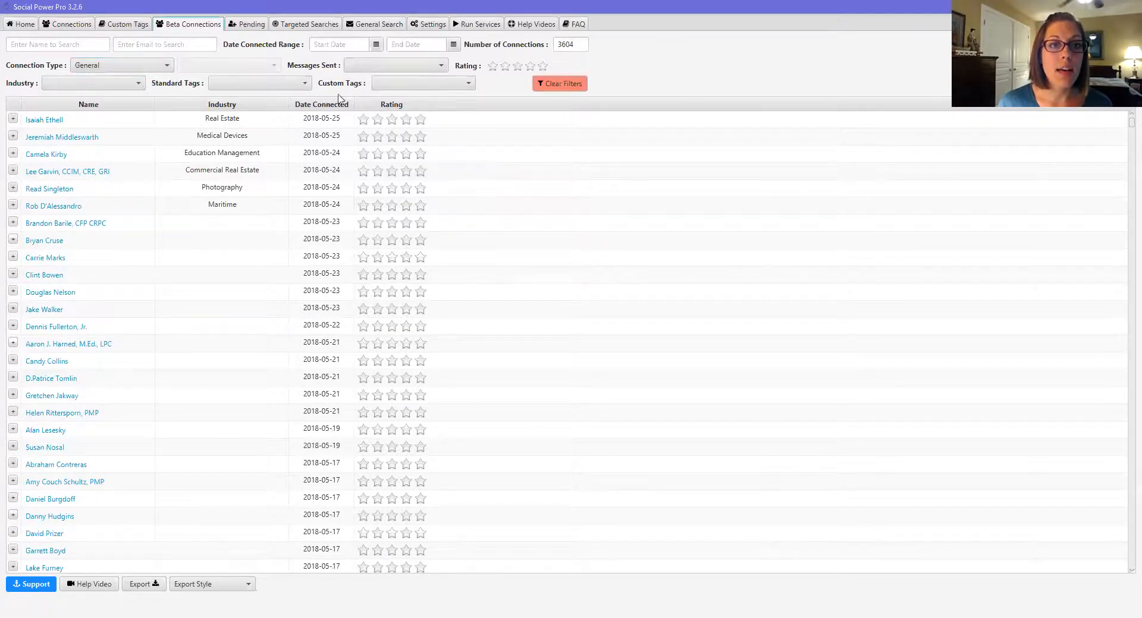
Step: Try the Replied and Met With standard tag filters, then clear the standard tags
click(305, 84)
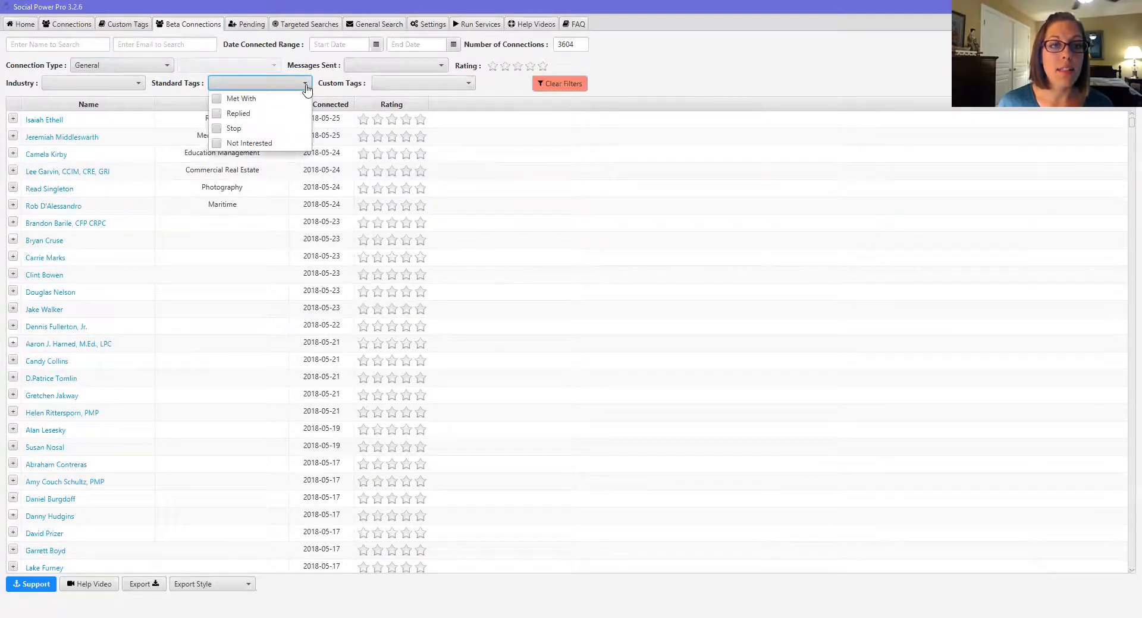
click(217, 114)
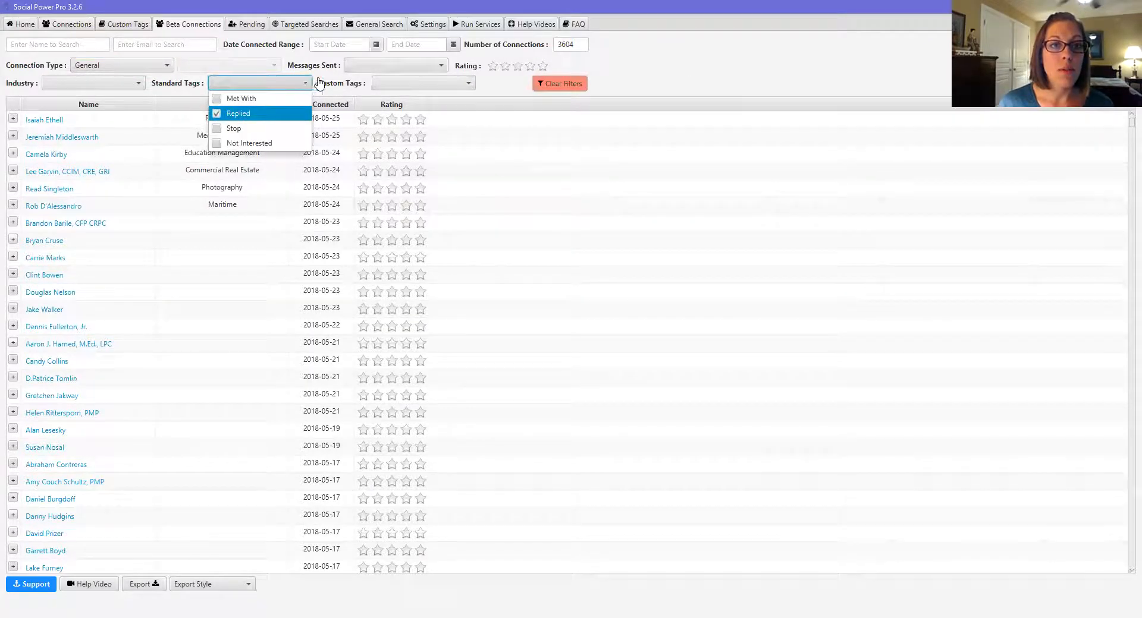
click(217, 100)
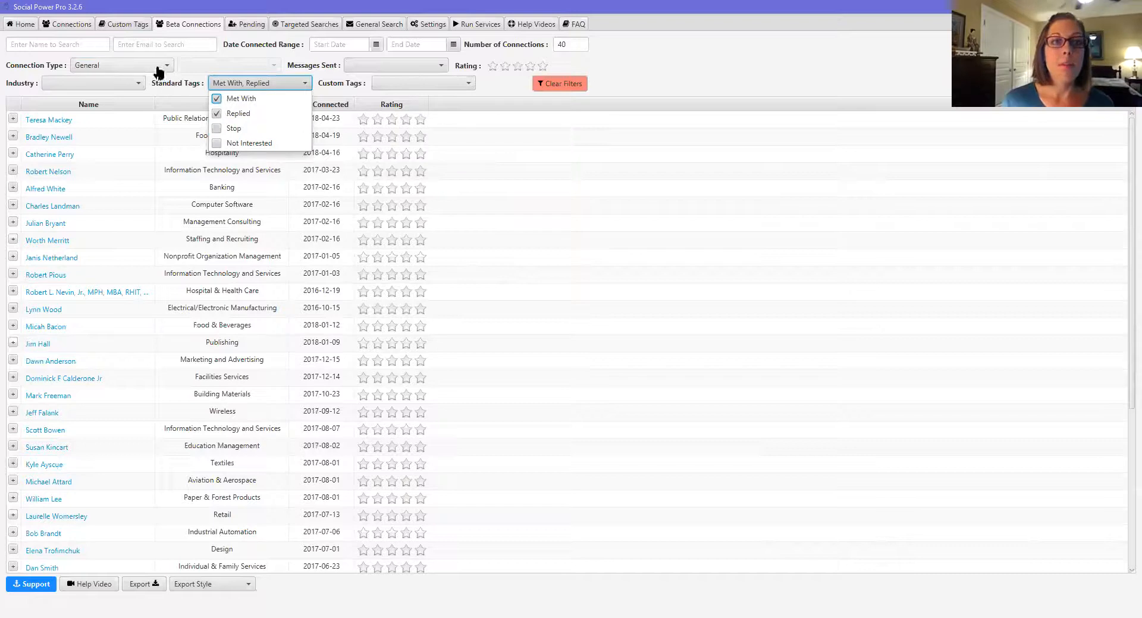
click(179, 89)
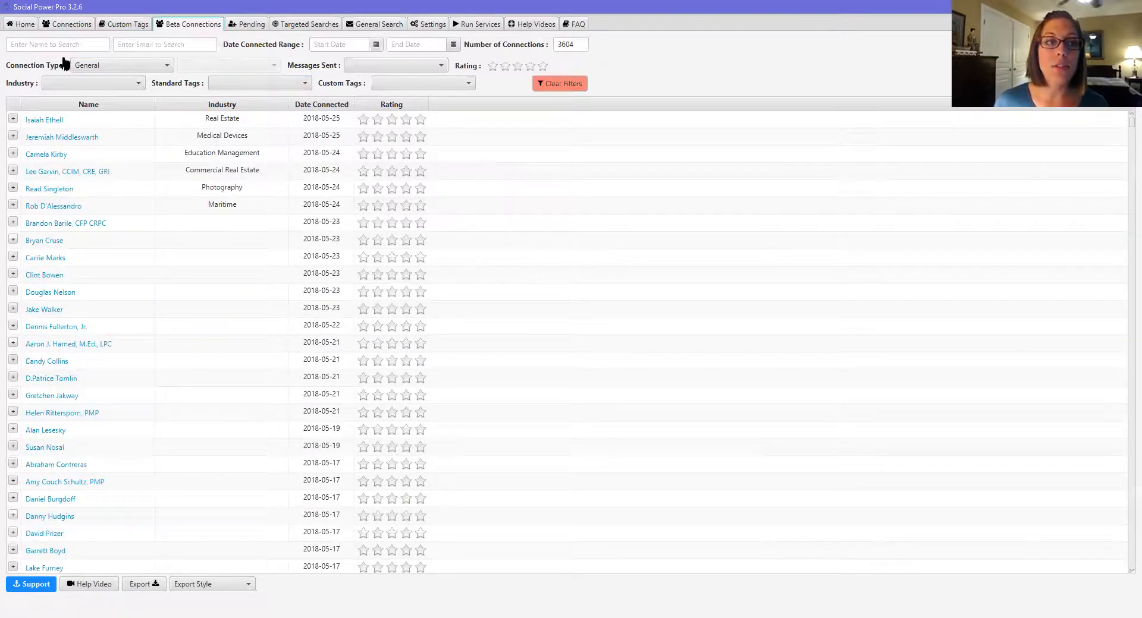
Step: Replace the General connection type filter with Targeted
click(37, 69)
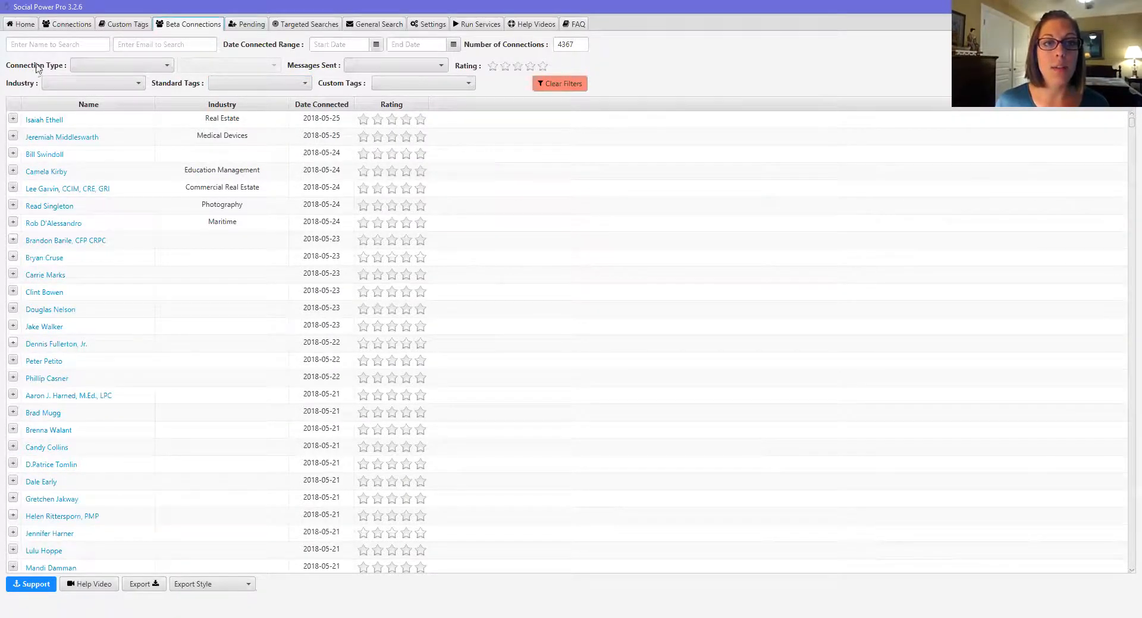
click(167, 65)
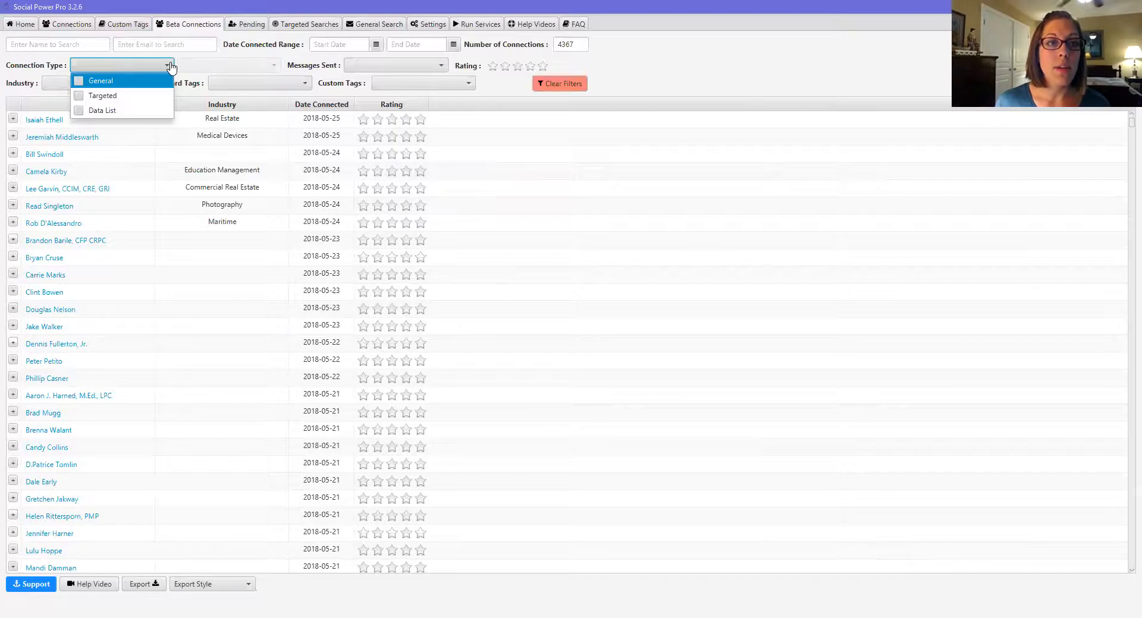
click(79, 96)
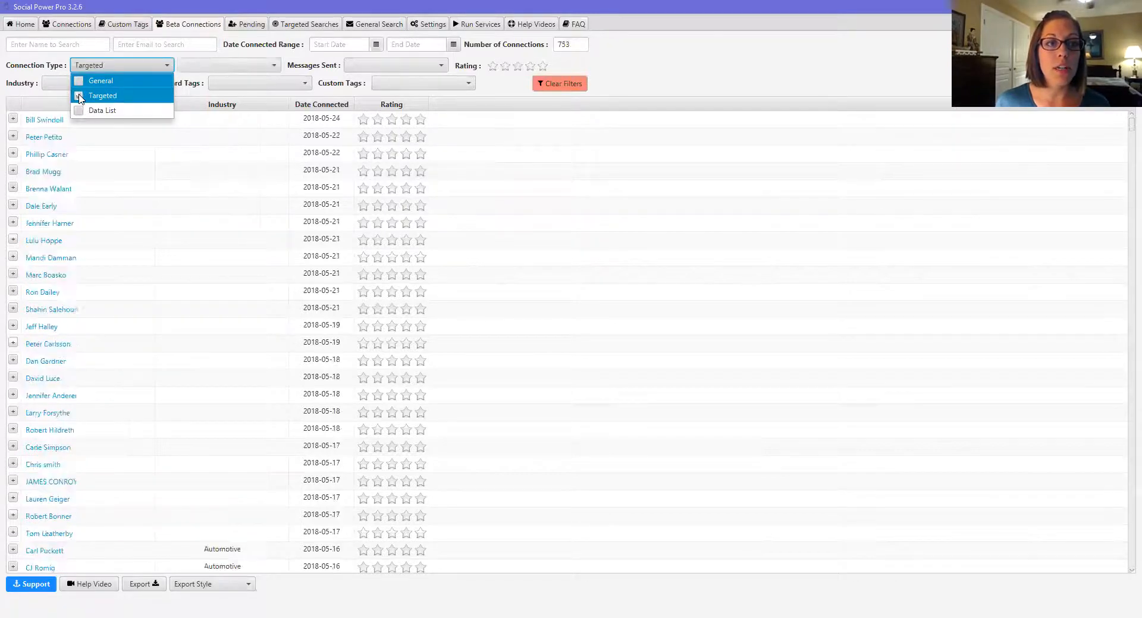
click(261, 66)
Step: Narrow to the Manufacturing targeted search and contacts sent Targeted Message #1, leaving 31
click(262, 67)
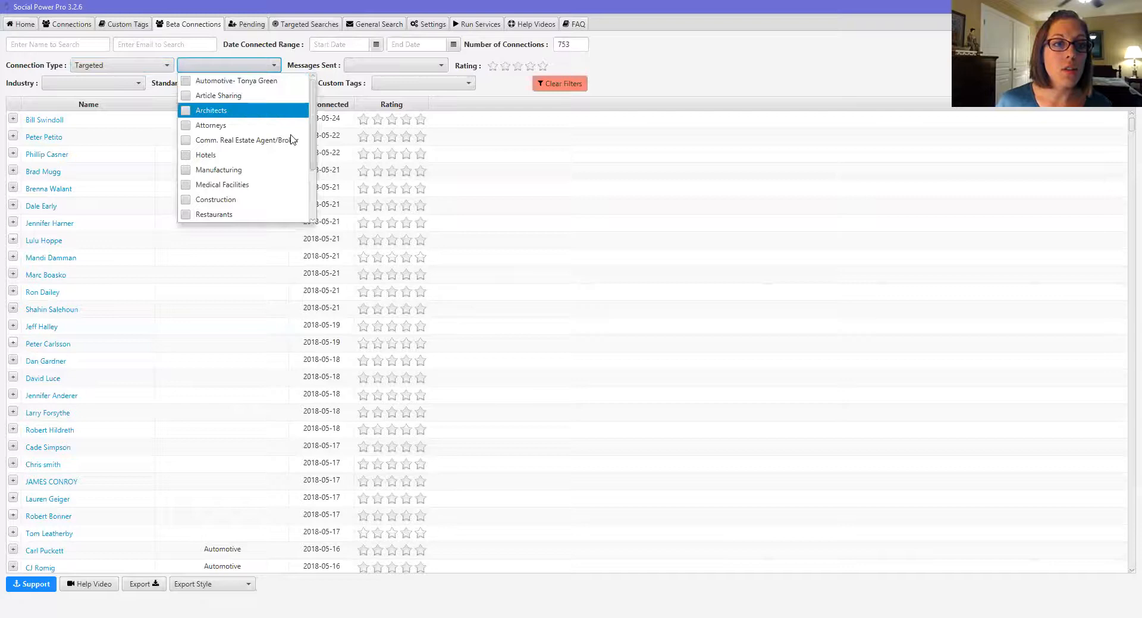
click(185, 172)
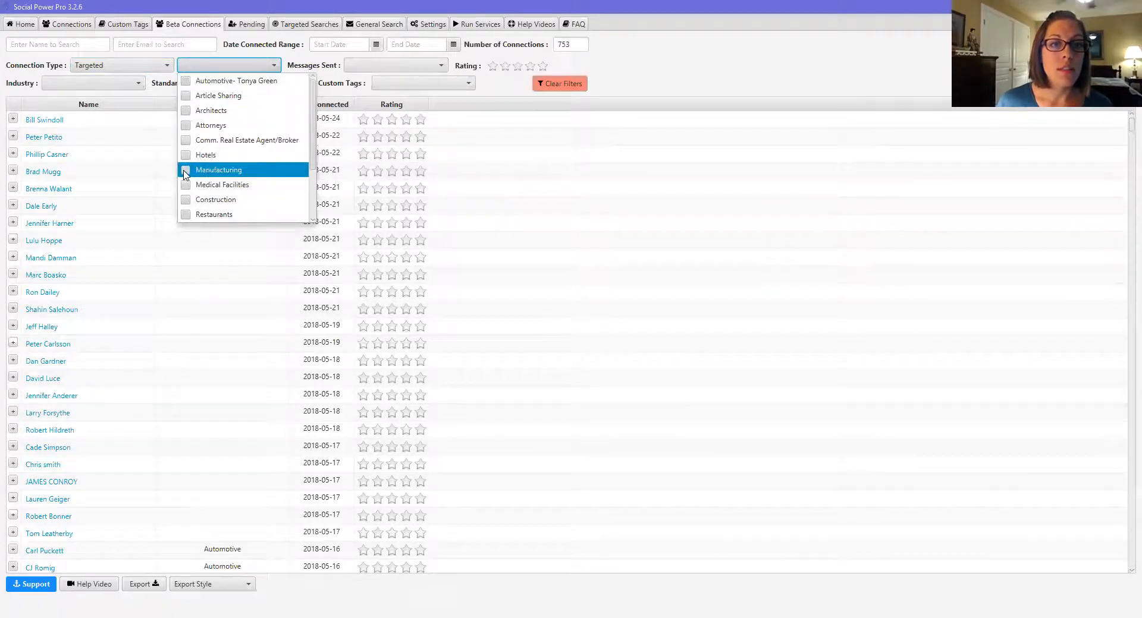
click(679, 63)
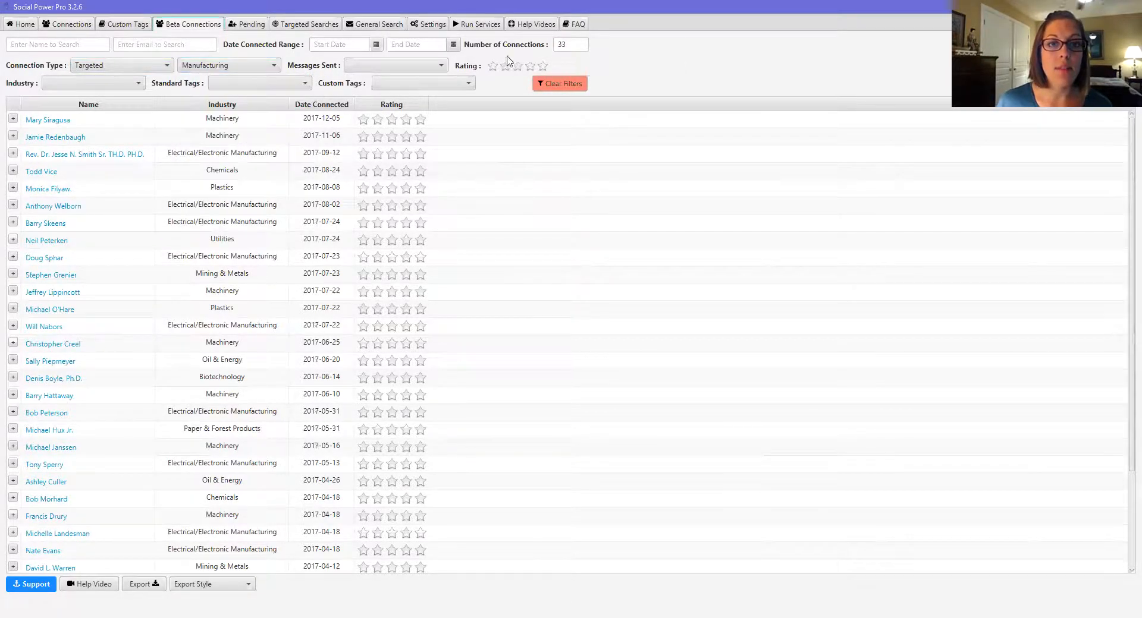
click(443, 66)
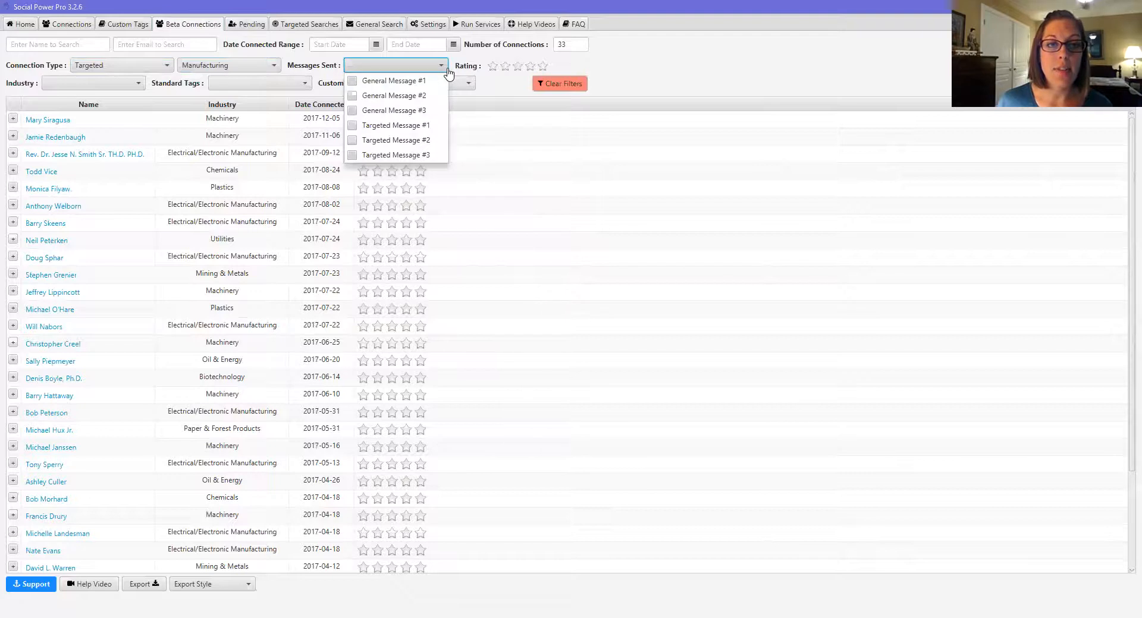
click(374, 126)
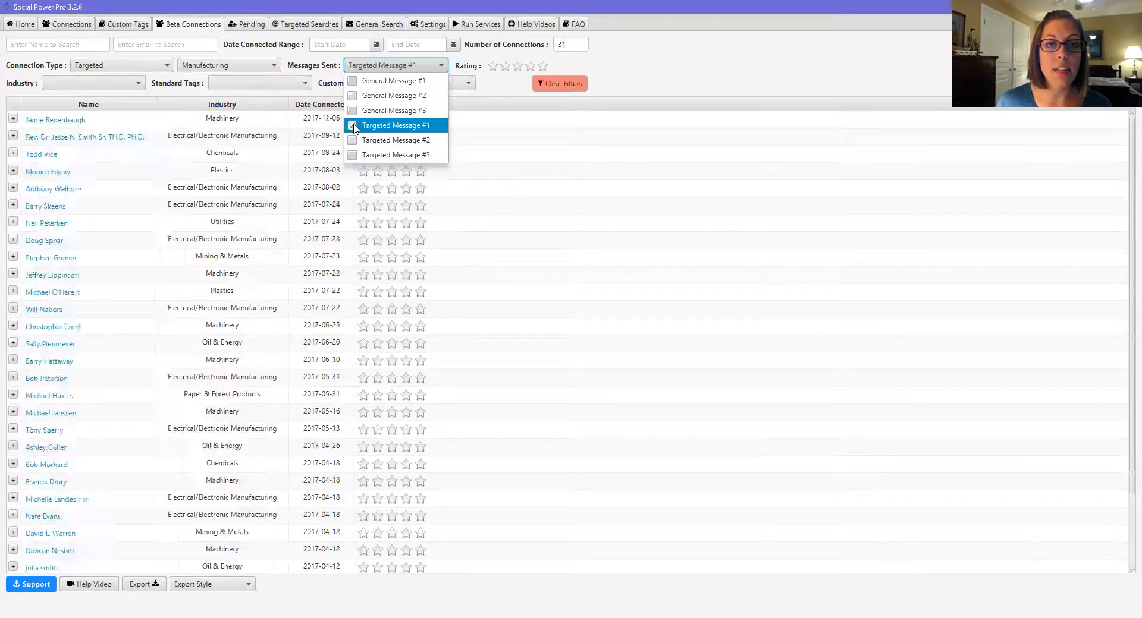
click(769, 67)
drag(585, 44, 537, 48)
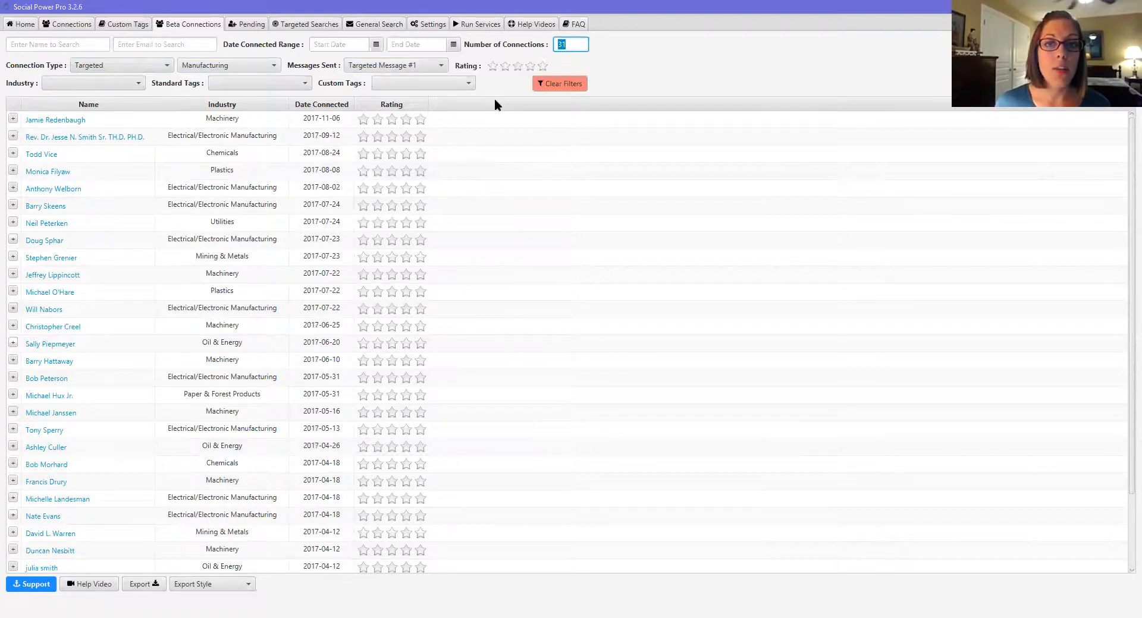
Step: Clear filters, try the two- and three-star rating filters, then reset them
click(568, 86)
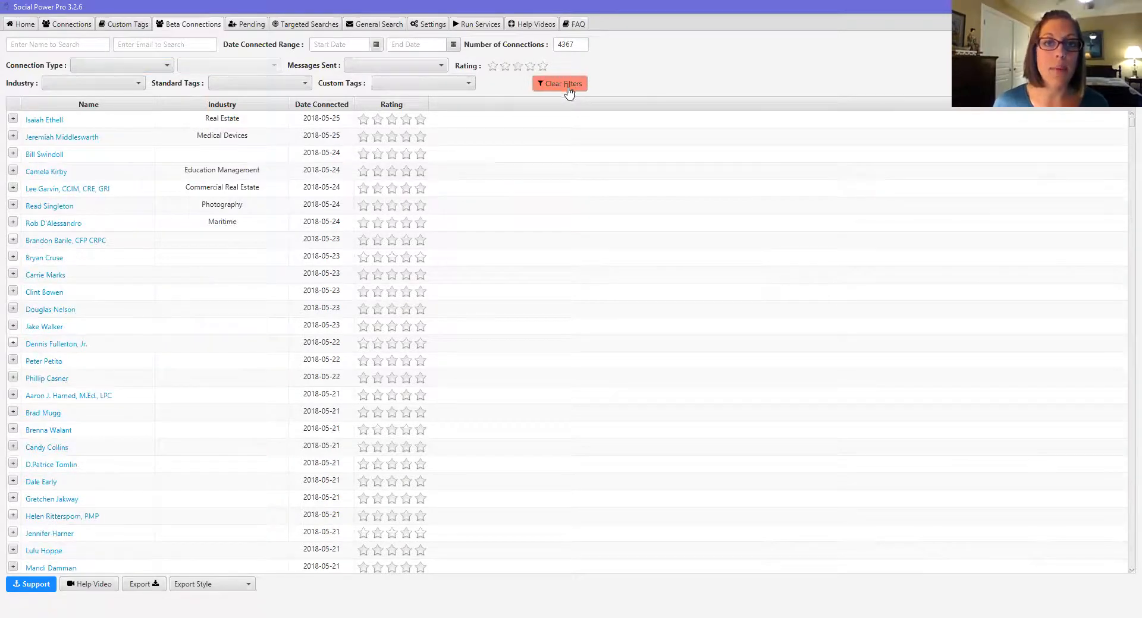
click(505, 66)
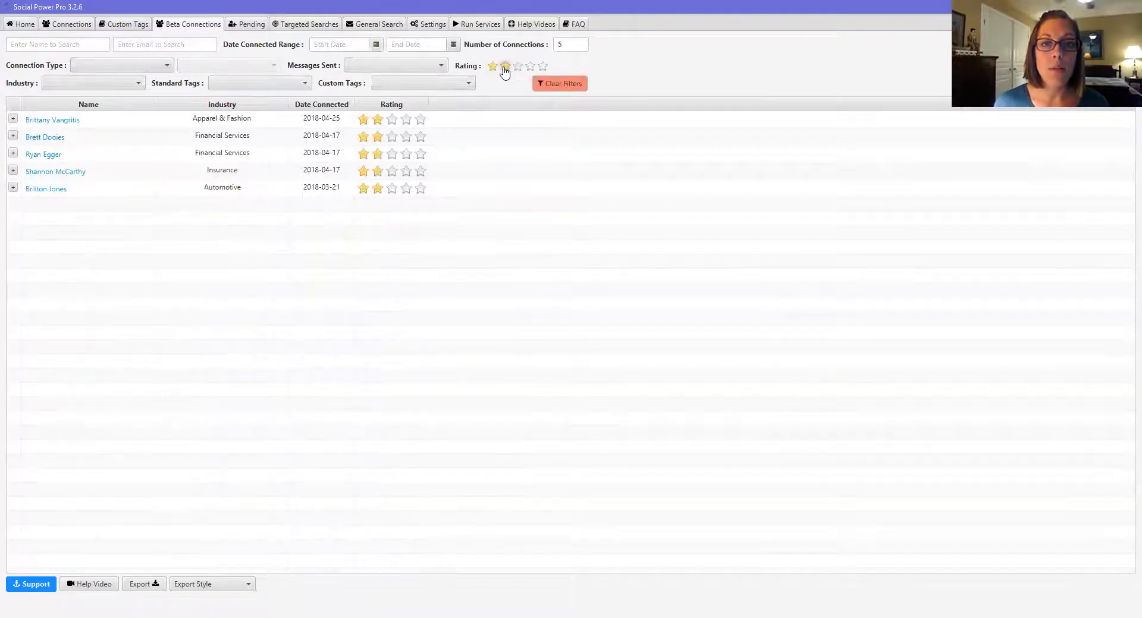
click(517, 66)
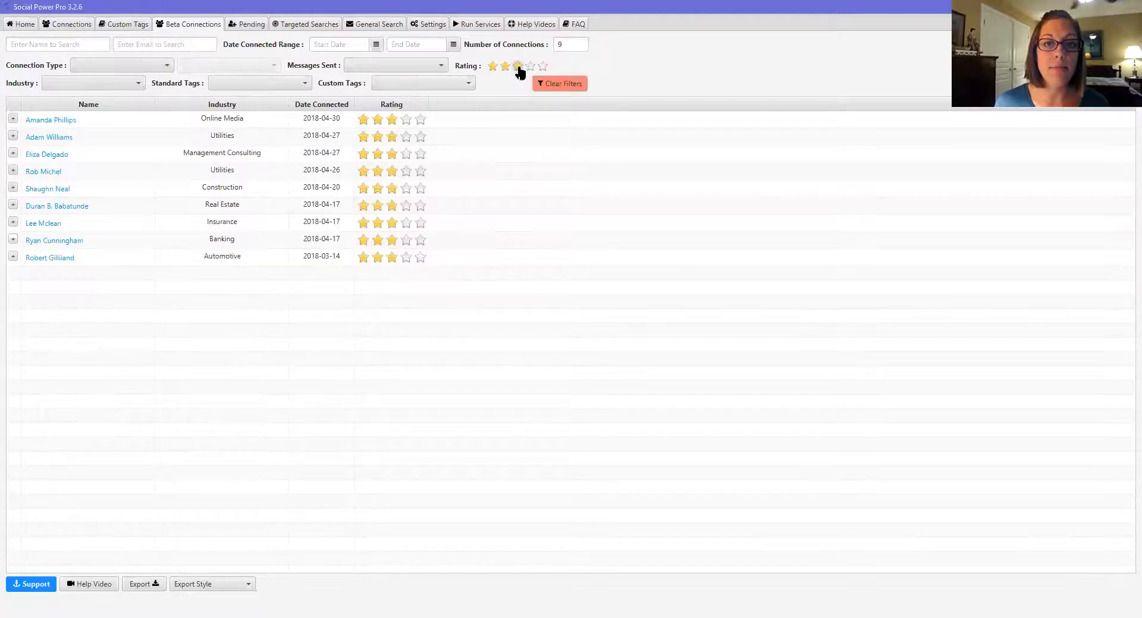
click(567, 87)
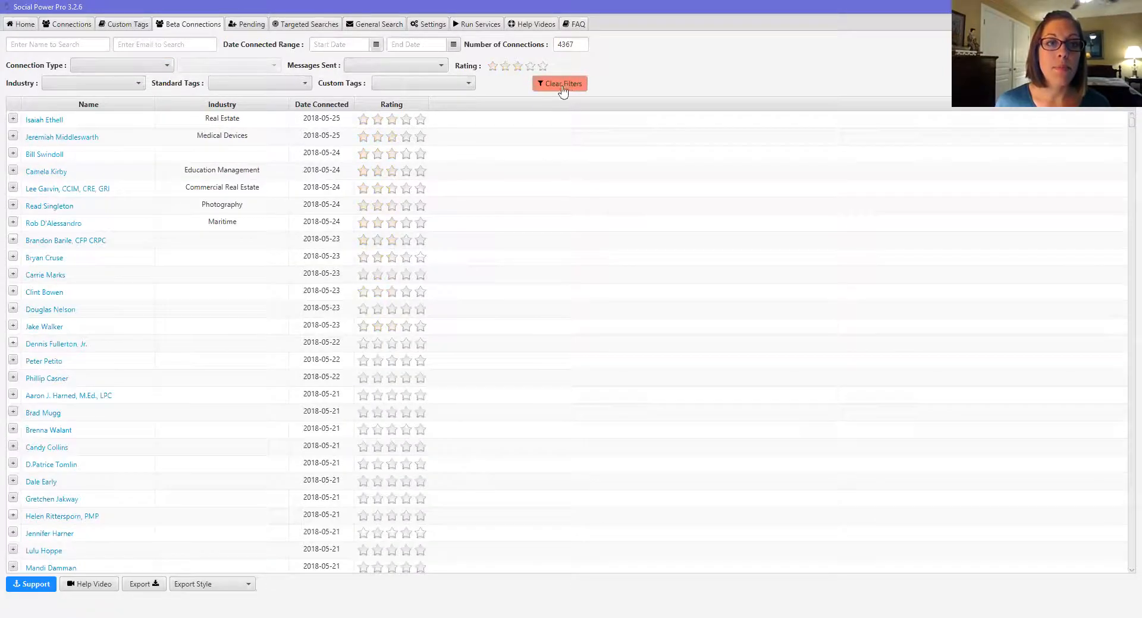
Step: Filter to connections tagged Writters, then clear filters to list all 4367 connections
click(451, 87)
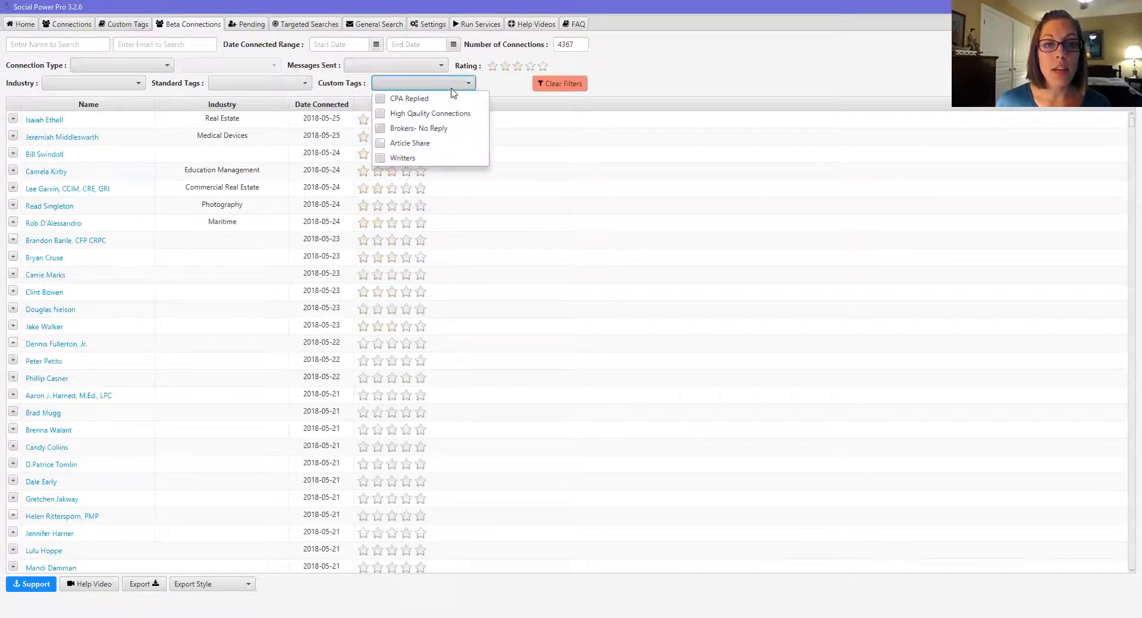
click(380, 159)
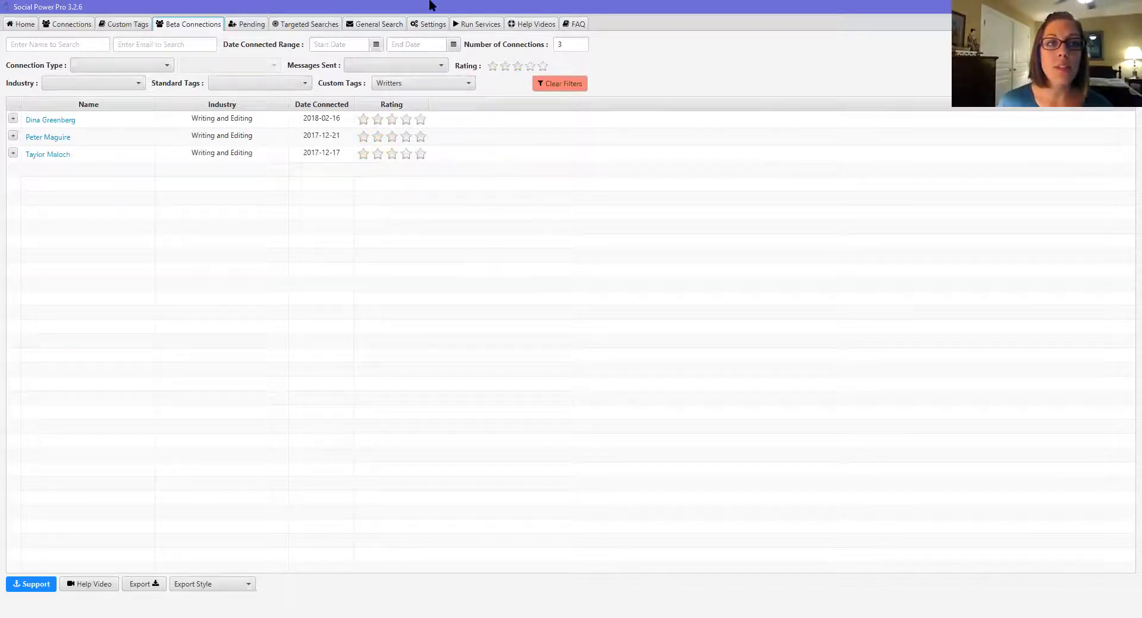
click(70, 48)
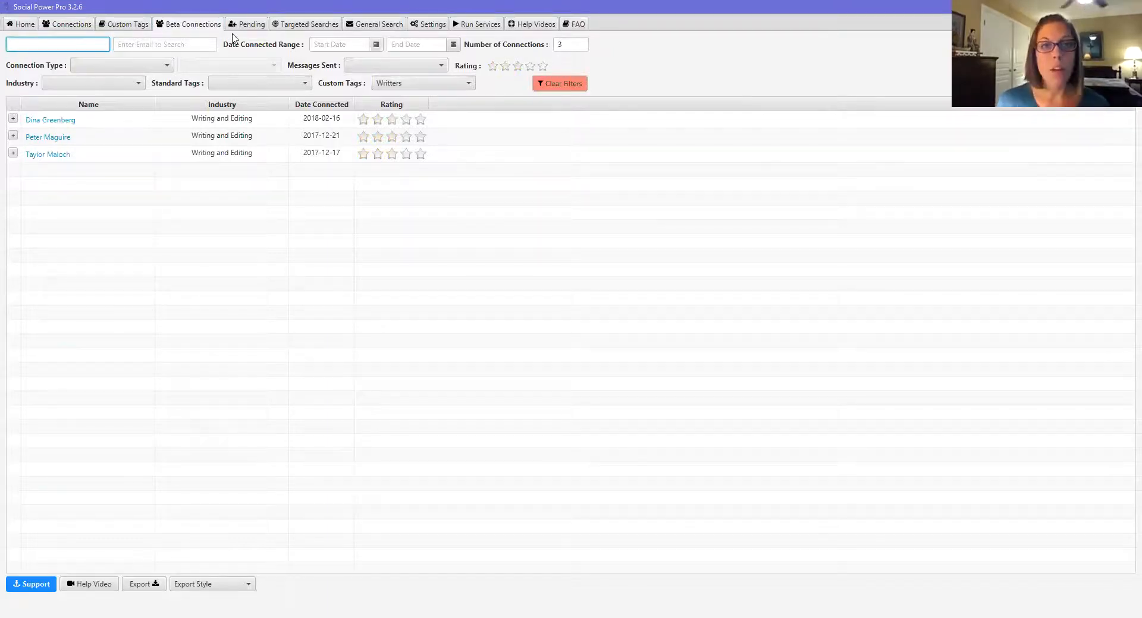
click(563, 91)
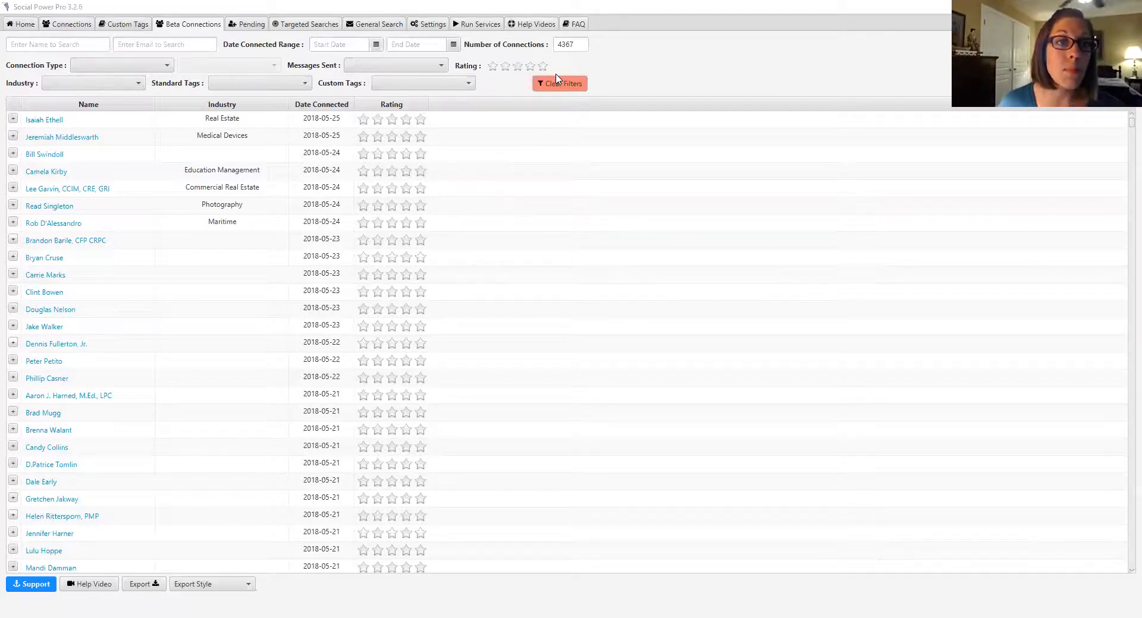
Step: Find a connection through the name search and give them the Article Share custom tag
click(87, 49)
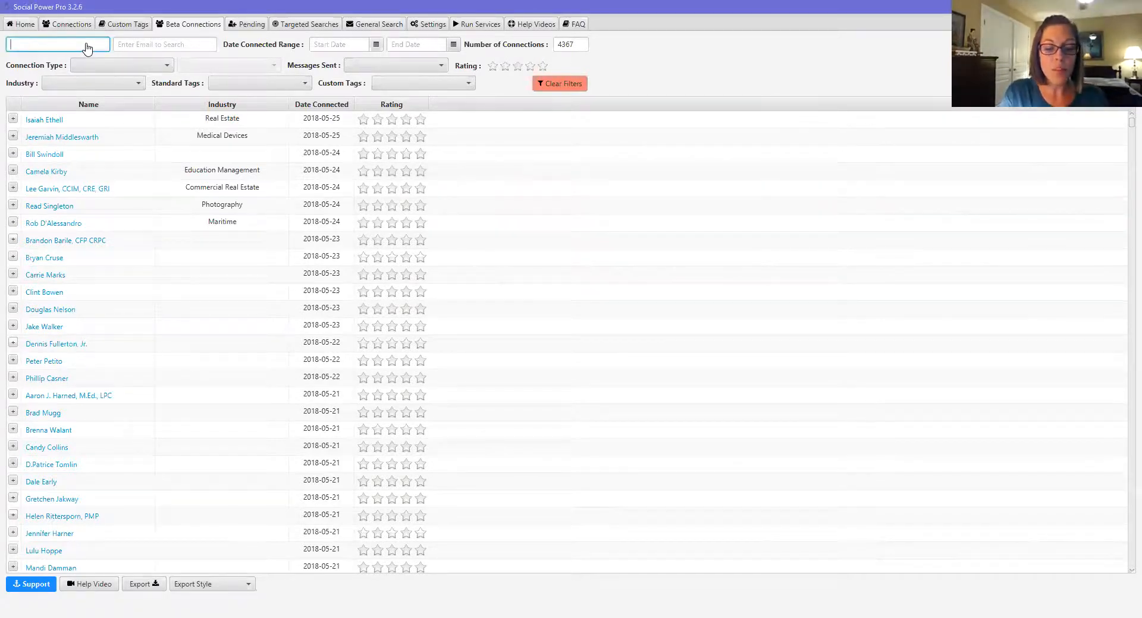
text(tom)
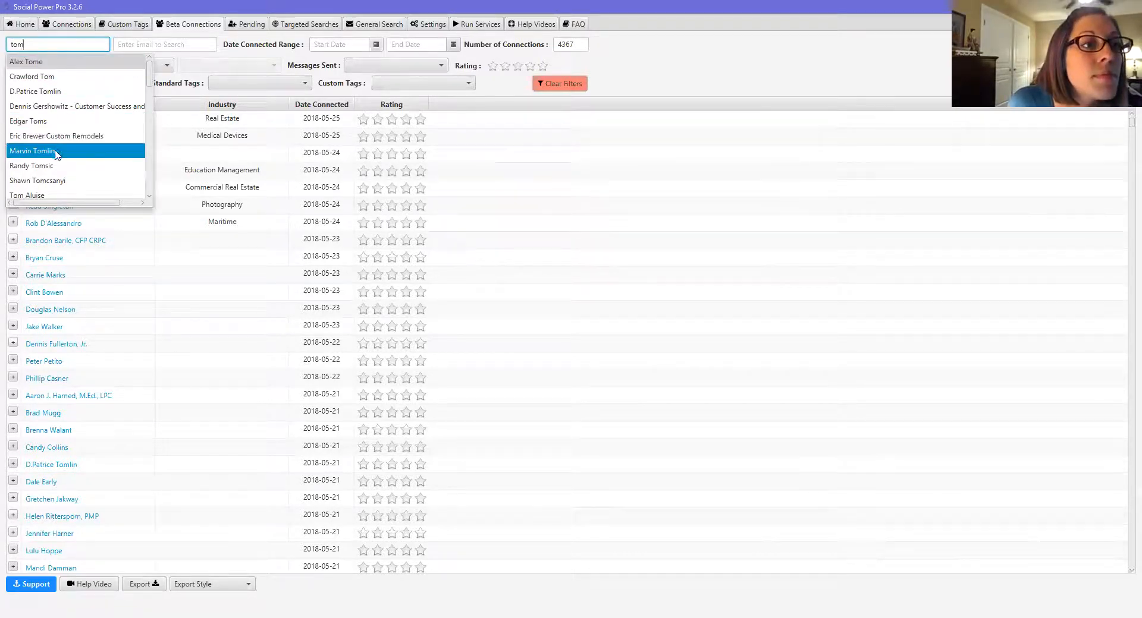
click(37, 78)
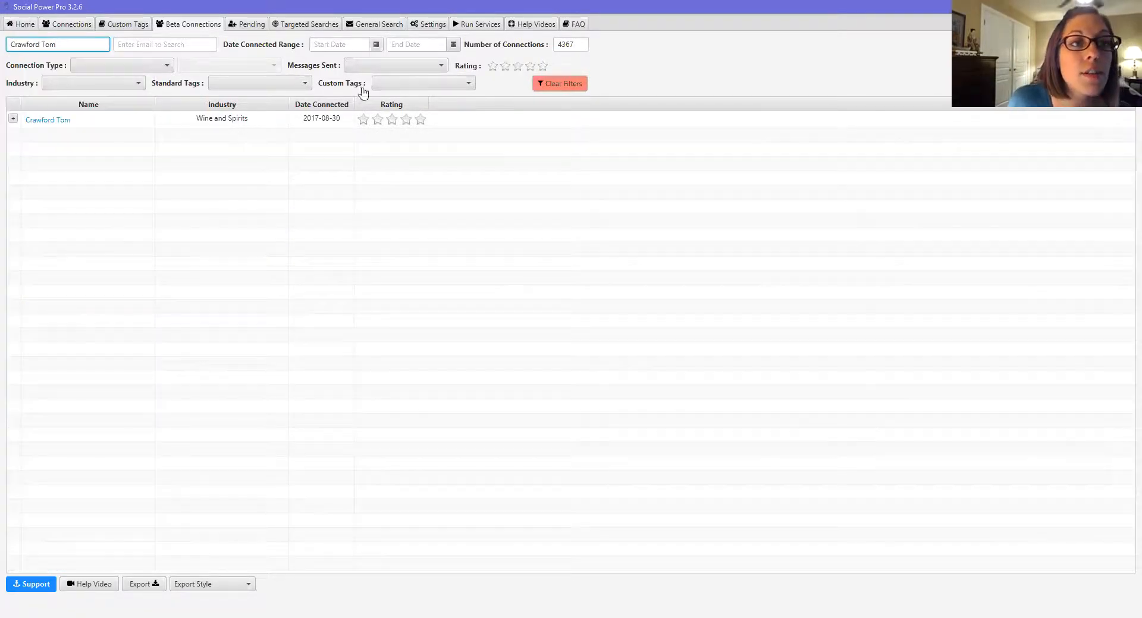
click(13, 119)
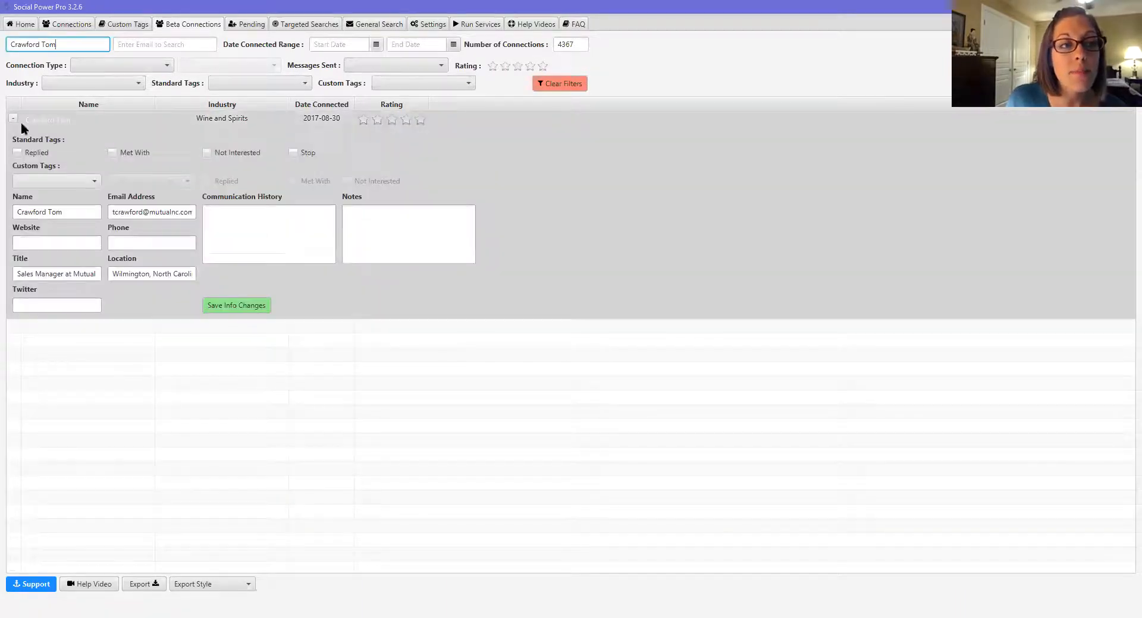
click(96, 181)
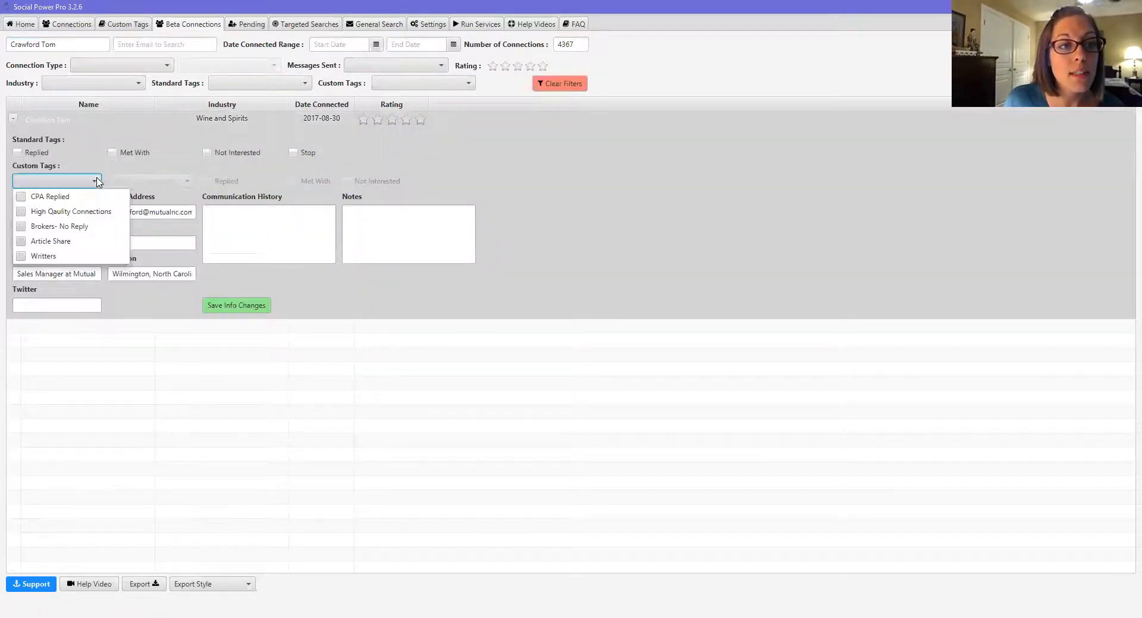
click(21, 241)
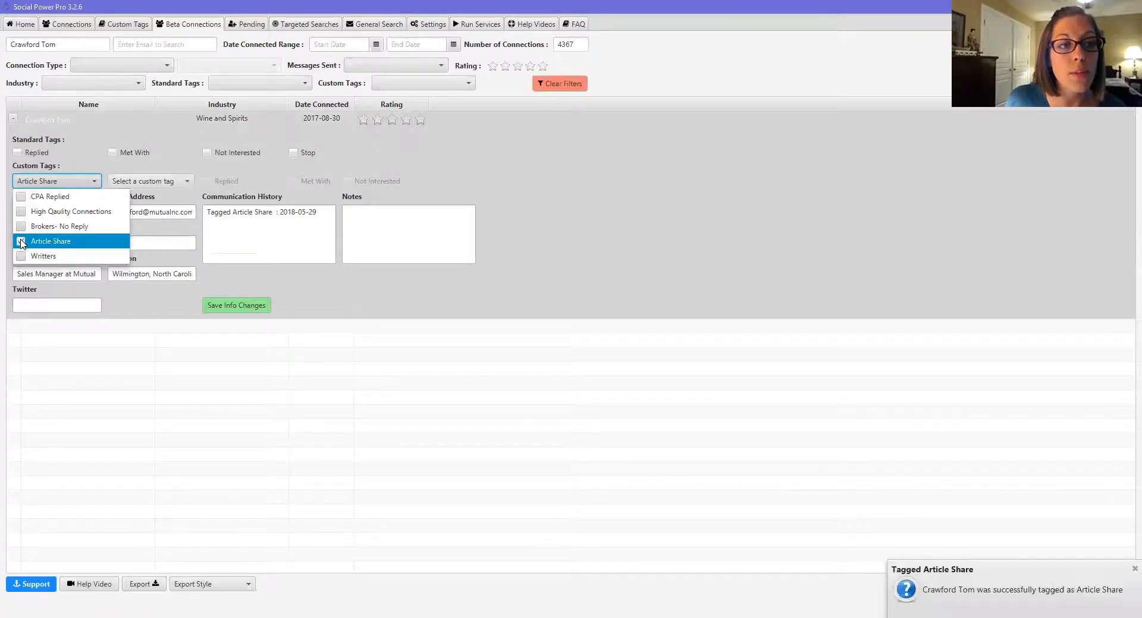
click(175, 364)
Step: Filter by the Article Share custom tag to confirm the one tagged connection, then clear filters
click(562, 83)
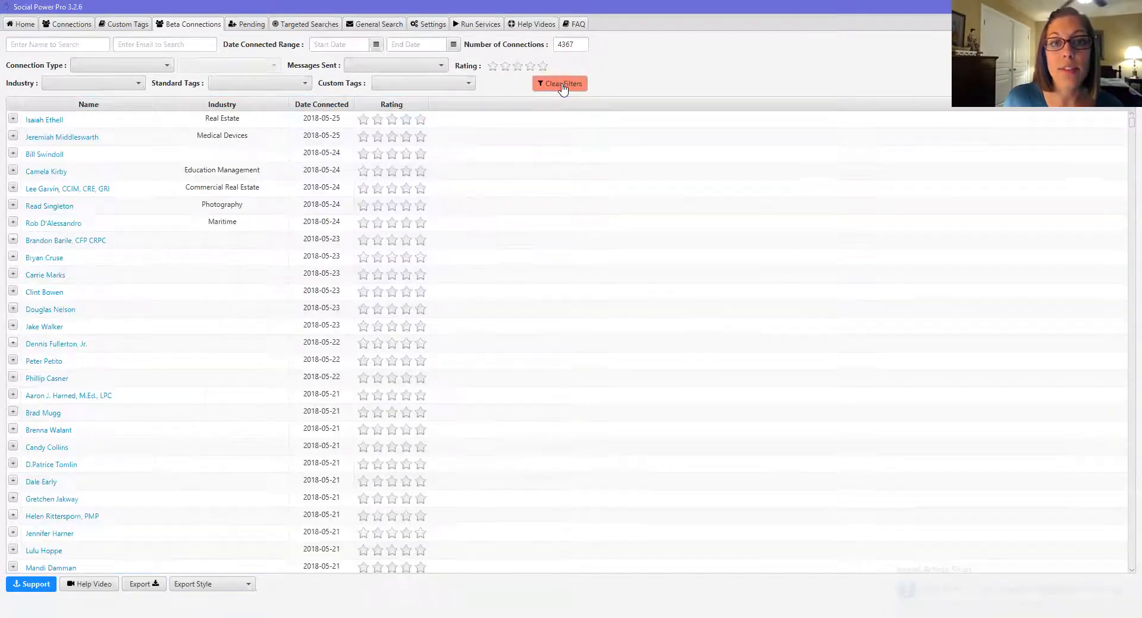
click(466, 84)
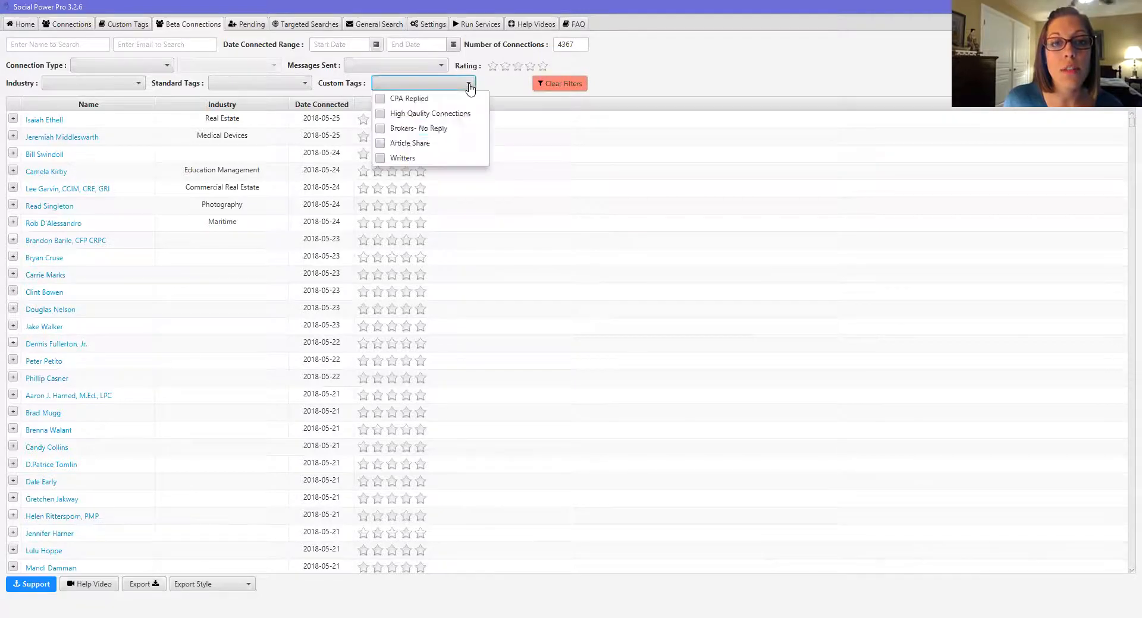
click(381, 144)
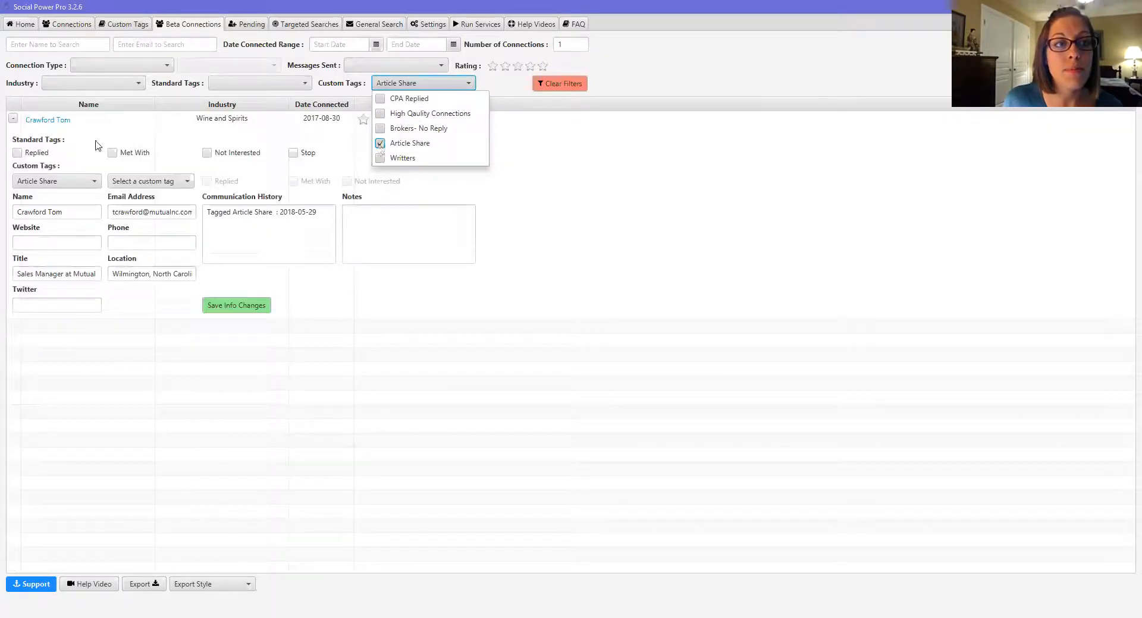
click(13, 121)
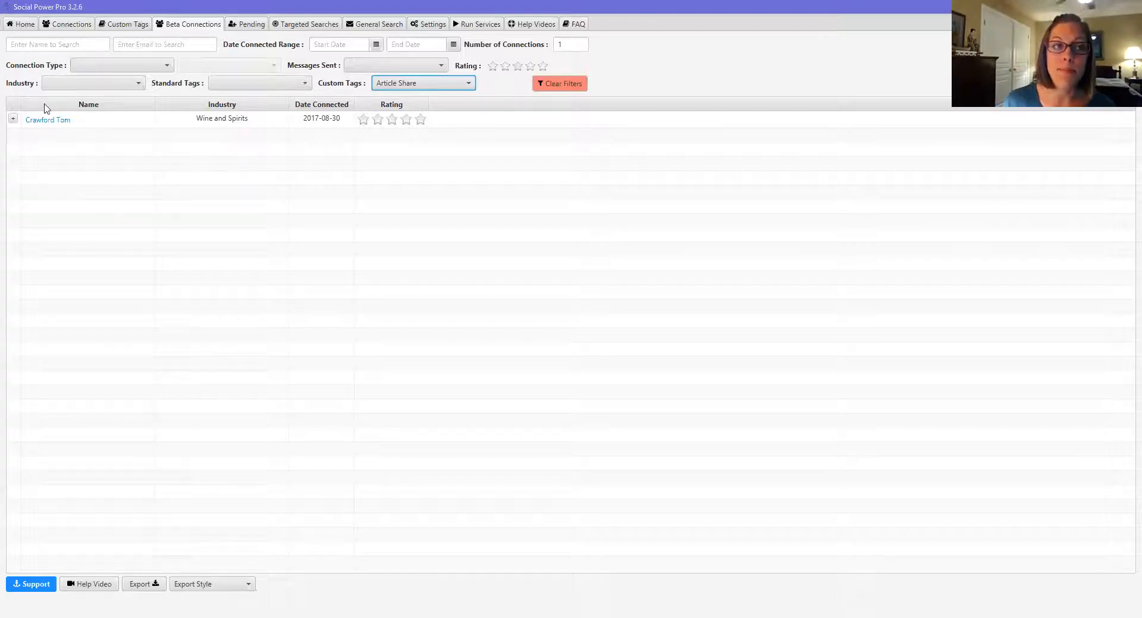
click(576, 84)
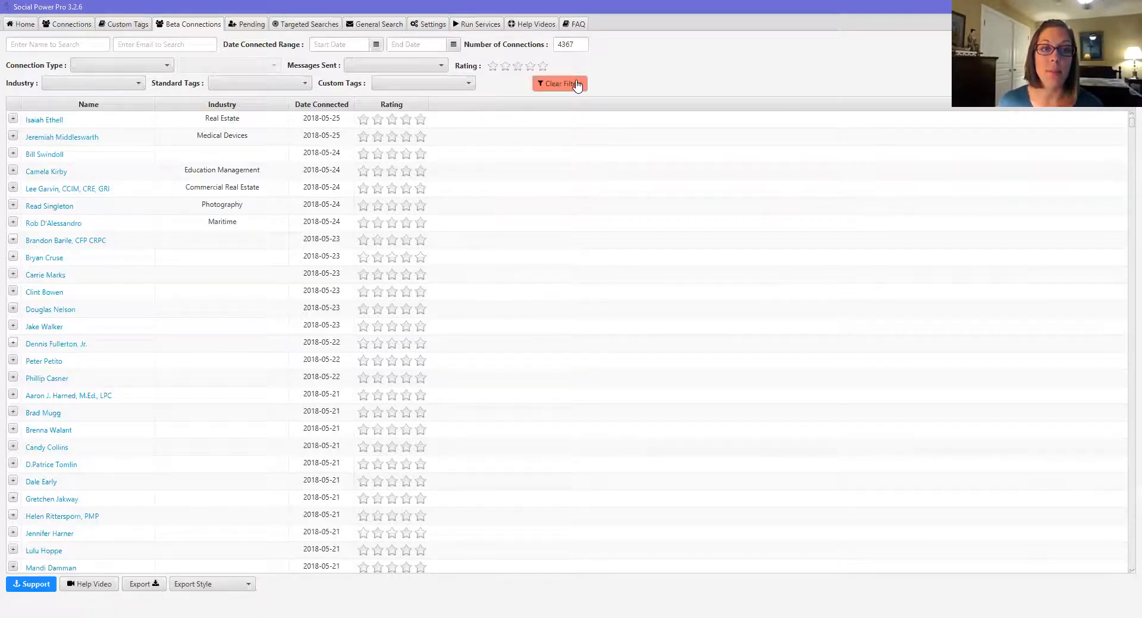
Step: Start a new targeted search named 'Test'
click(295, 25)
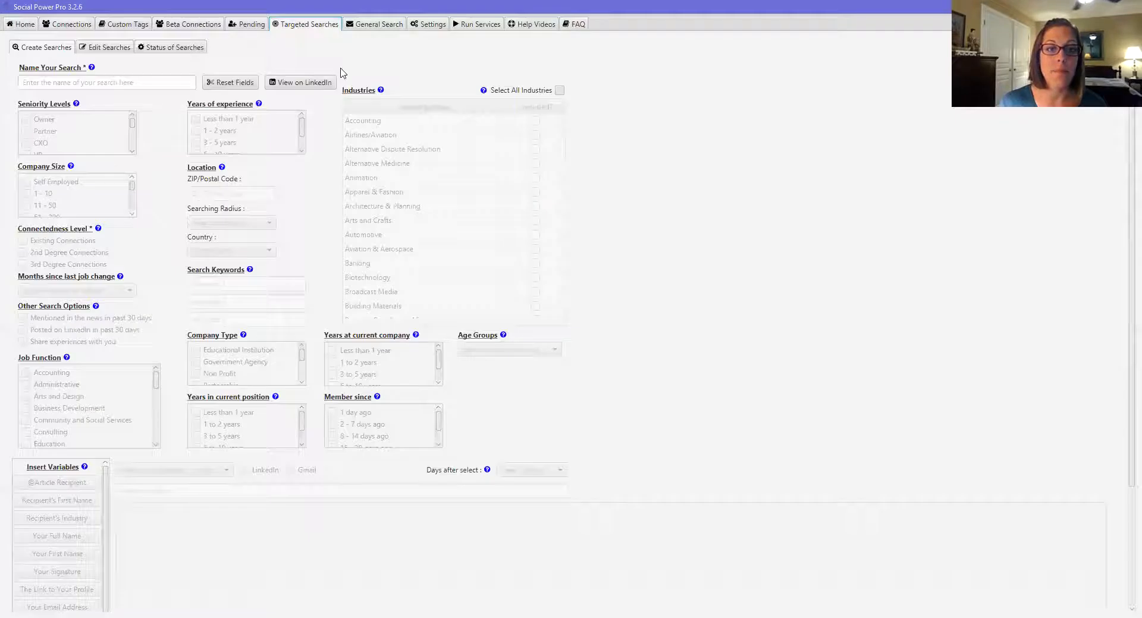
click(71, 82)
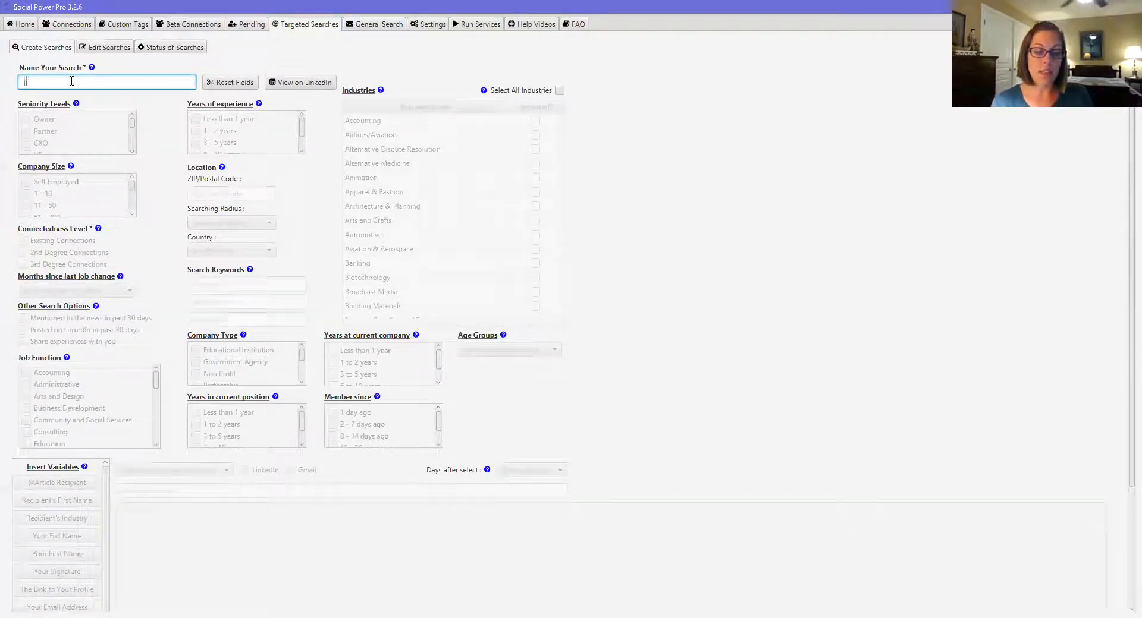
text(Test)
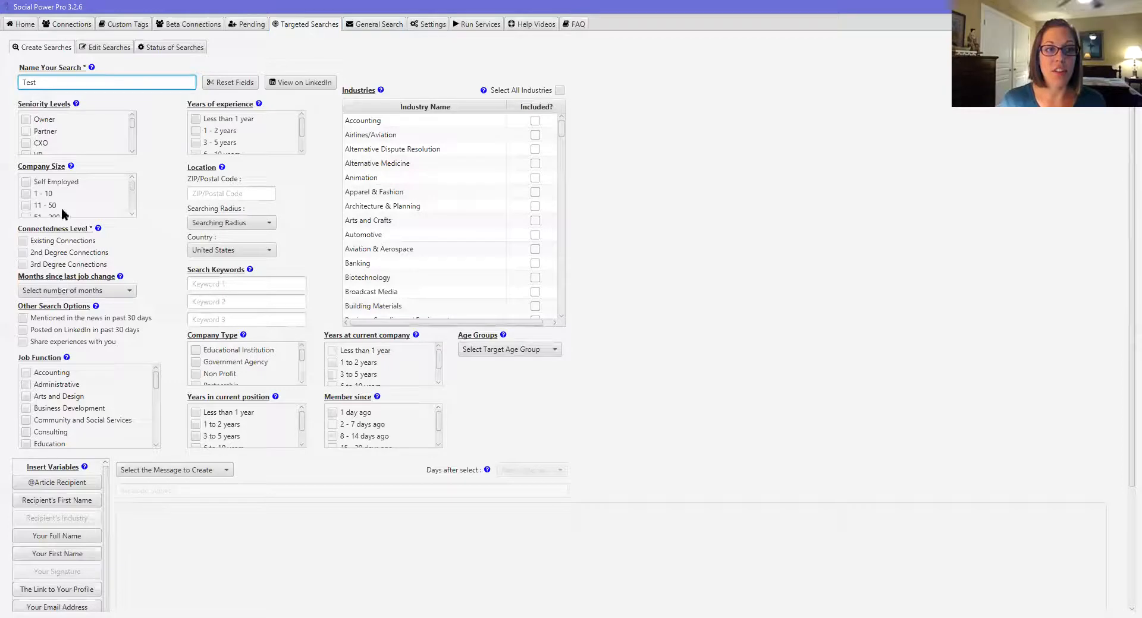